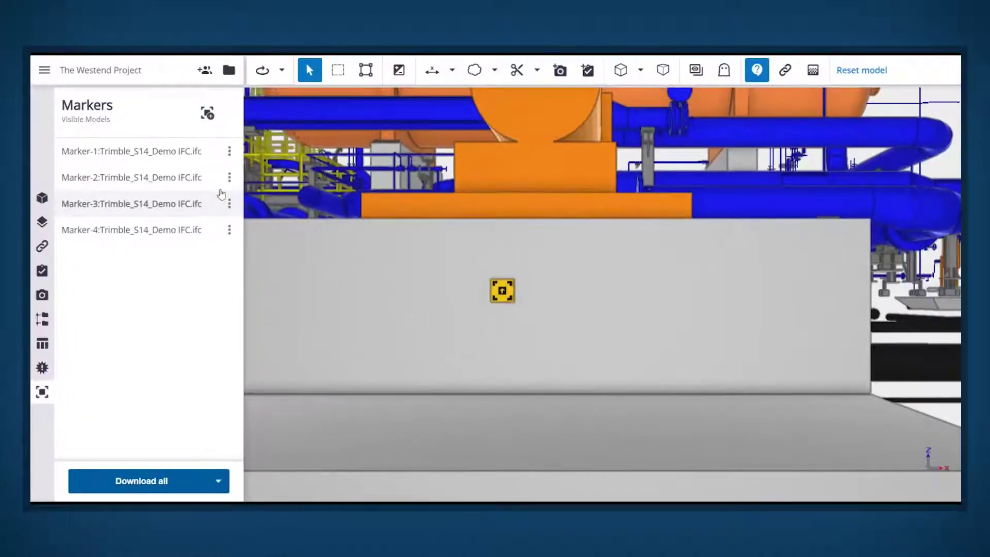
# Fly the view to Marker-3 and then to a close-up of Marker-2.
pyautogui.click(197, 204)
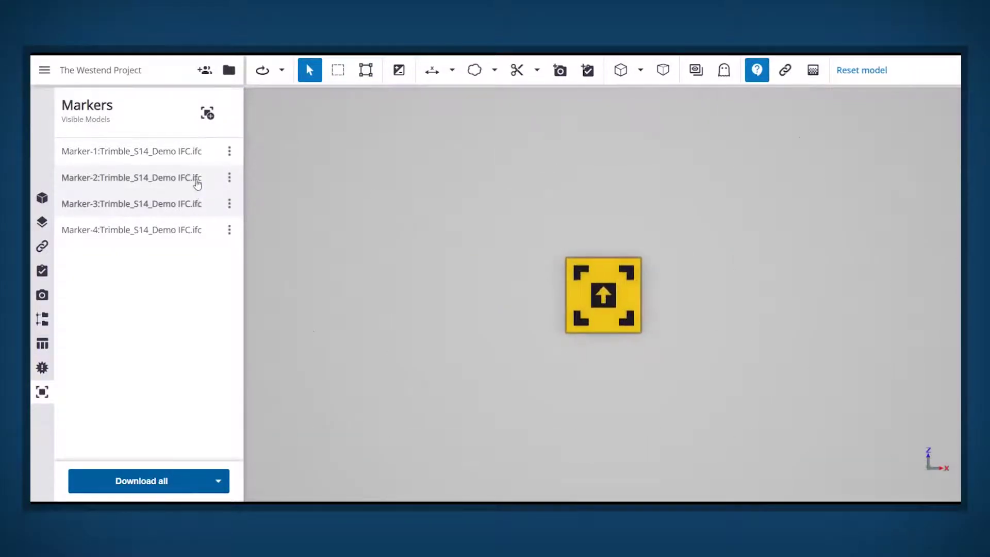
pyautogui.click(196, 179)
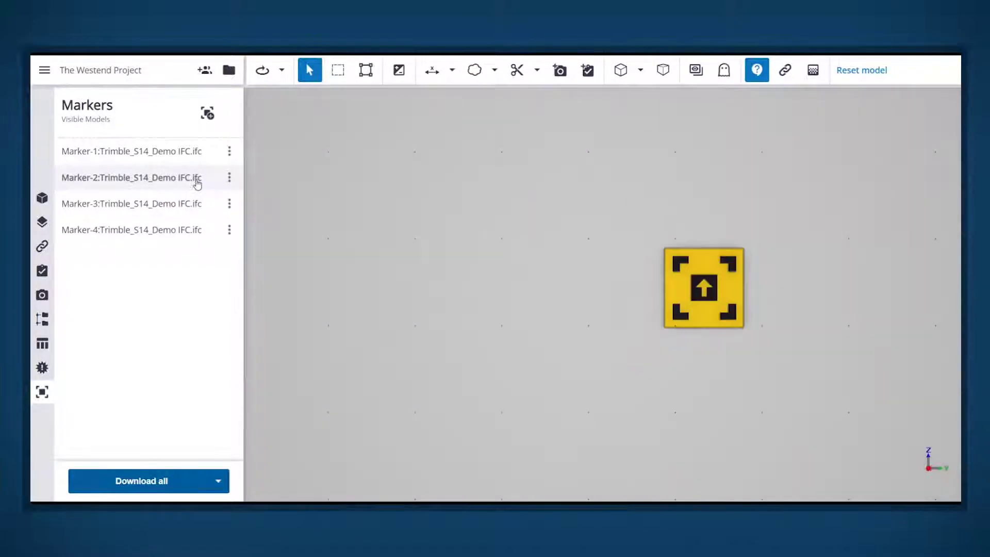
pyautogui.scroll(-5, 518, 244)
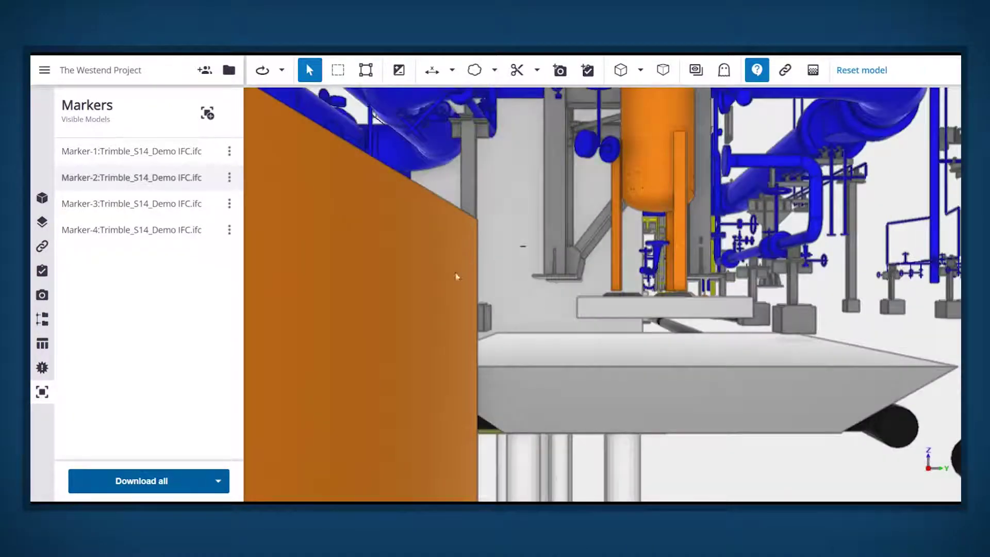
# Orbit around the wall and plant pipework, then reopen The Westend Project.
pyautogui.moveTo(456, 277); pyautogui.dragTo(593, 278)
pyautogui.scroll(-6, 593, 278)
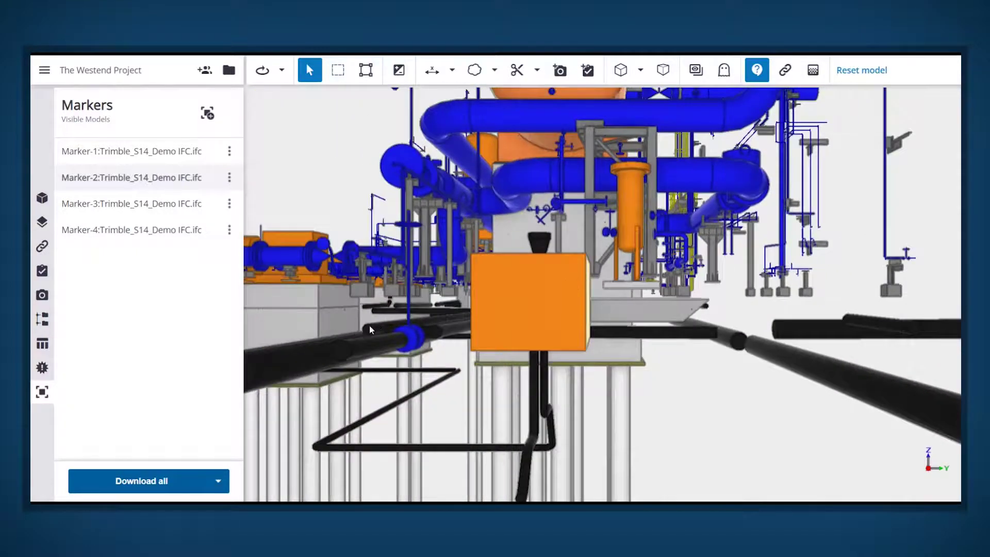
pyautogui.moveTo(370, 330); pyautogui.dragTo(560, 325)
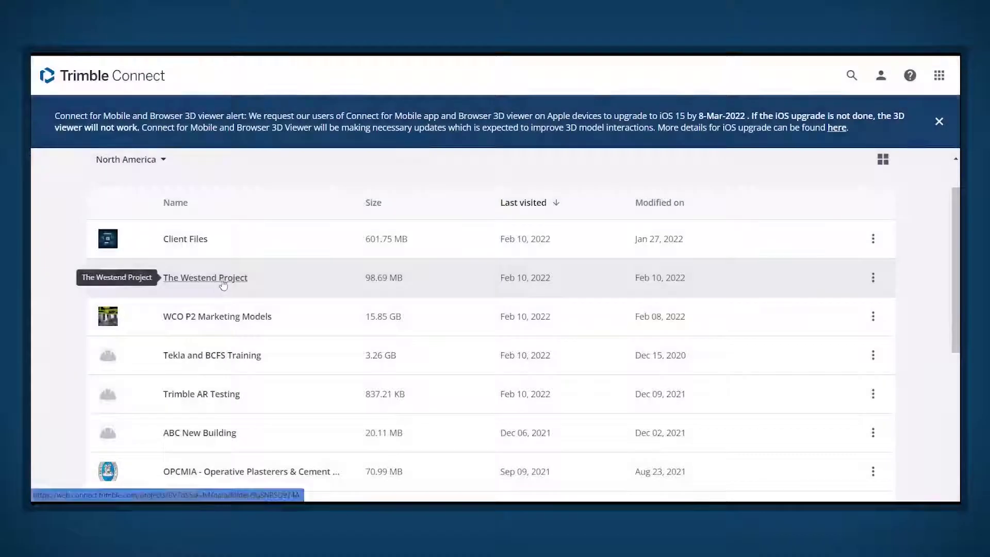
pyautogui.click(223, 281)
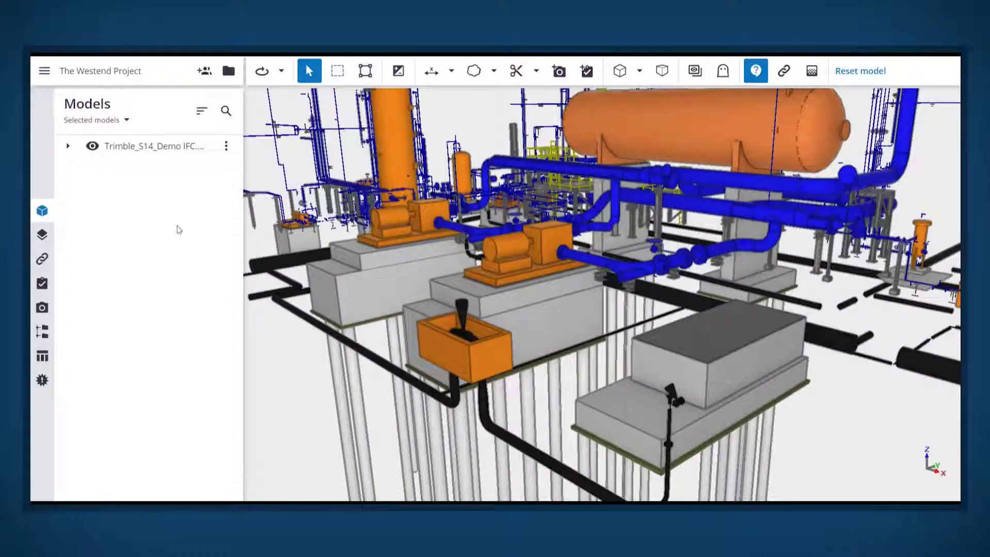
# Start a new custom extension under Settings > Extensions and show its advanced fields.
pyautogui.click(44, 71)
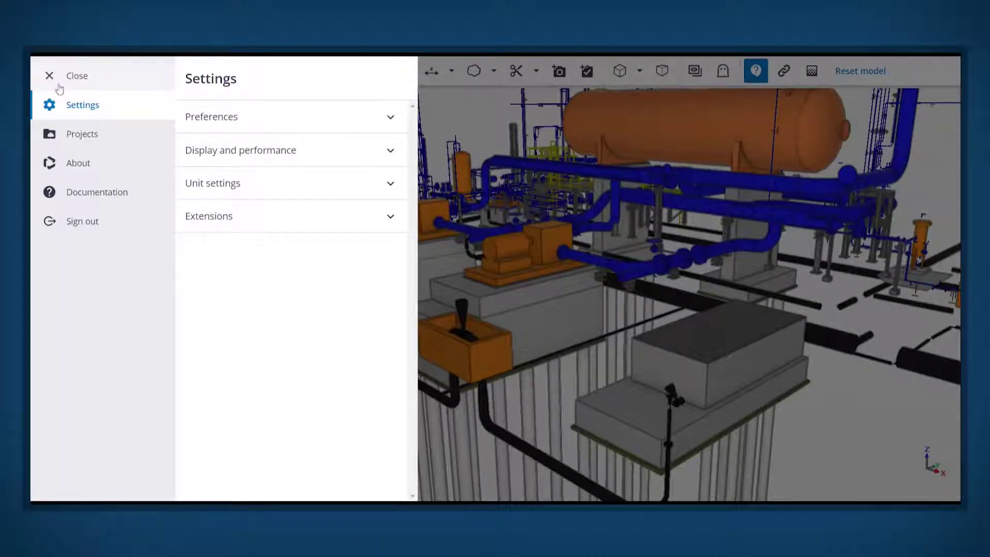
pyautogui.click(392, 218)
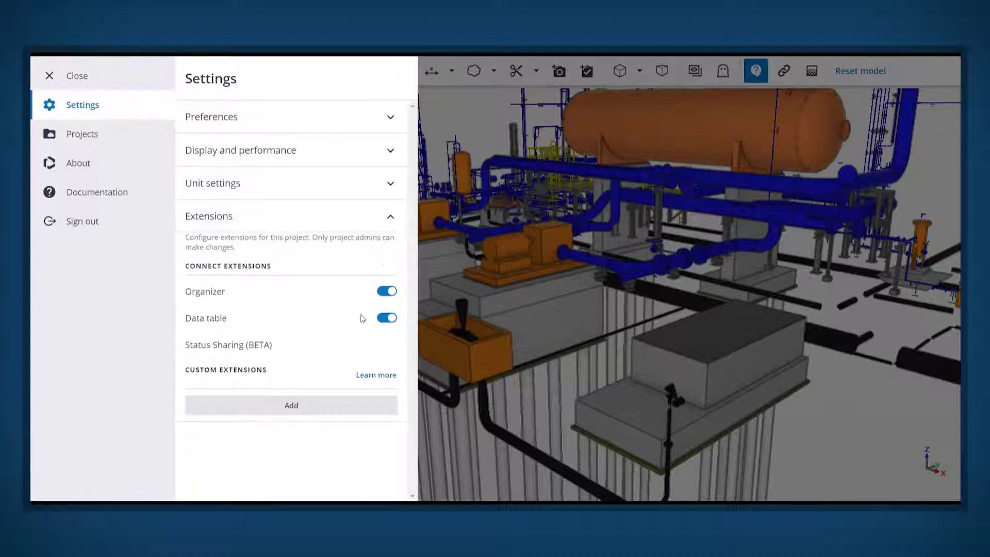
pyautogui.click(308, 407)
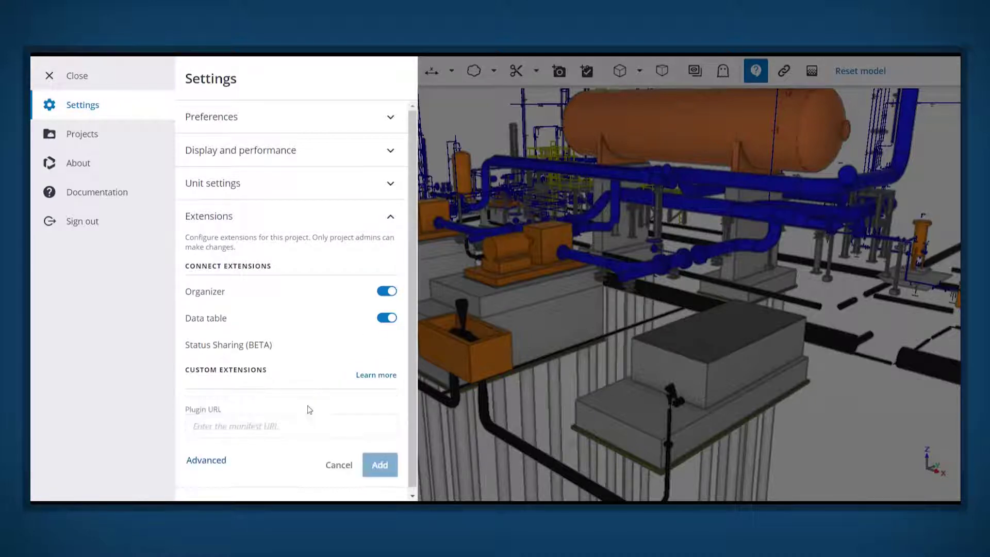
pyautogui.scroll(-1, 321, 407)
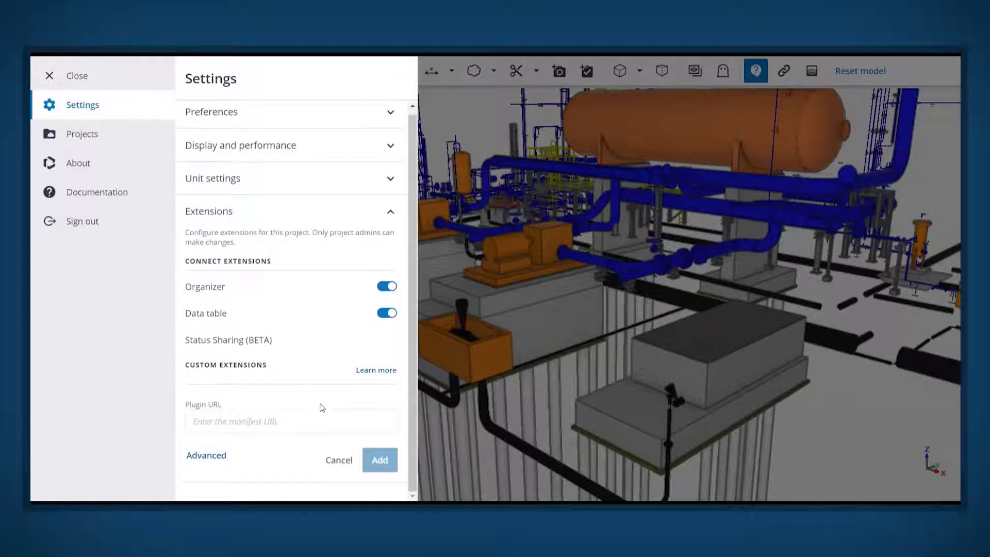
pyautogui.click(206, 455)
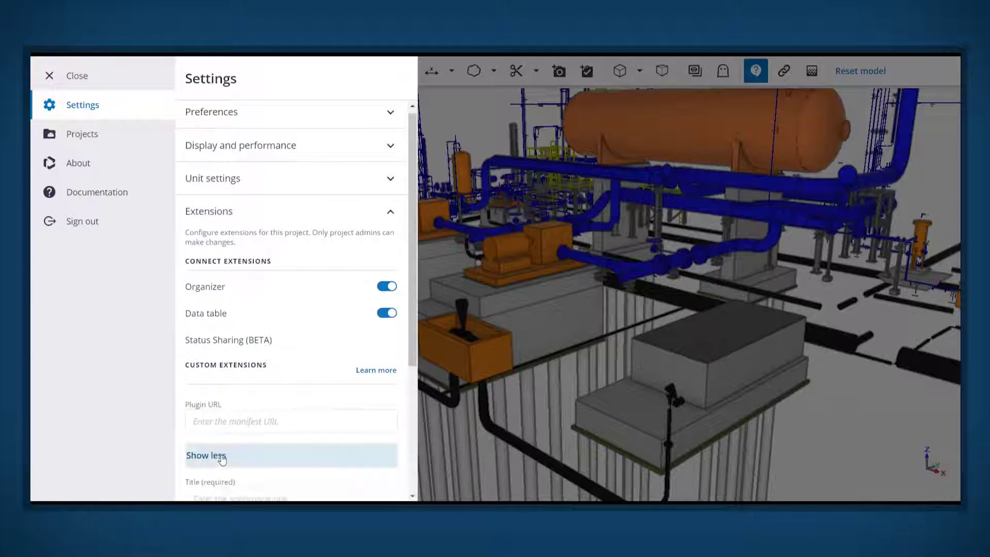
# Add a QR Markers extension using the marker-authoring app URL and its markerextension.png icon URL.
pyautogui.scroll(-3, 249, 421)
pyautogui.scroll(-2, 249, 421)
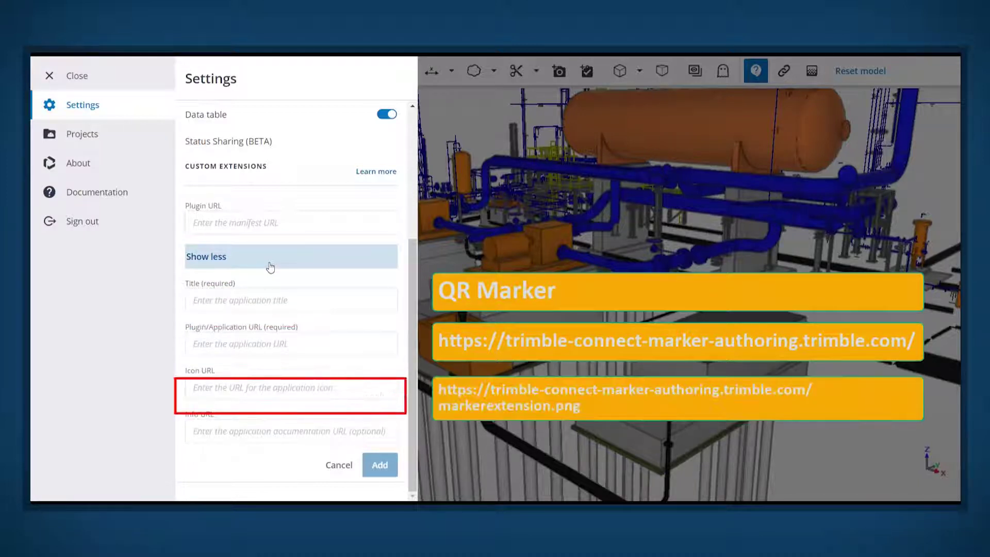
pyautogui.click(239, 300)
pyautogui.write('QR Markers')
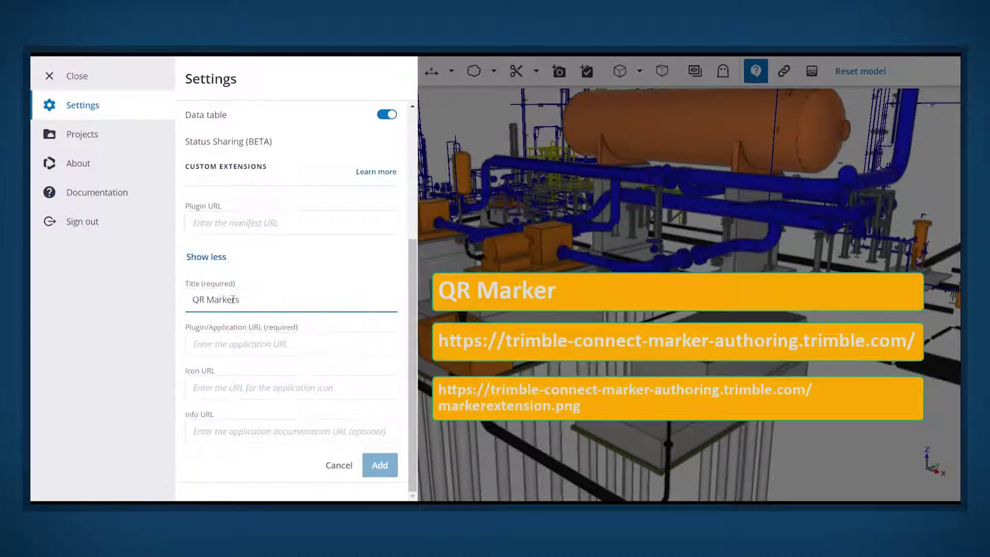
pyautogui.click(230, 344)
pyautogui.write('https://trimble-connect-marker-authoring.trimble.com/')
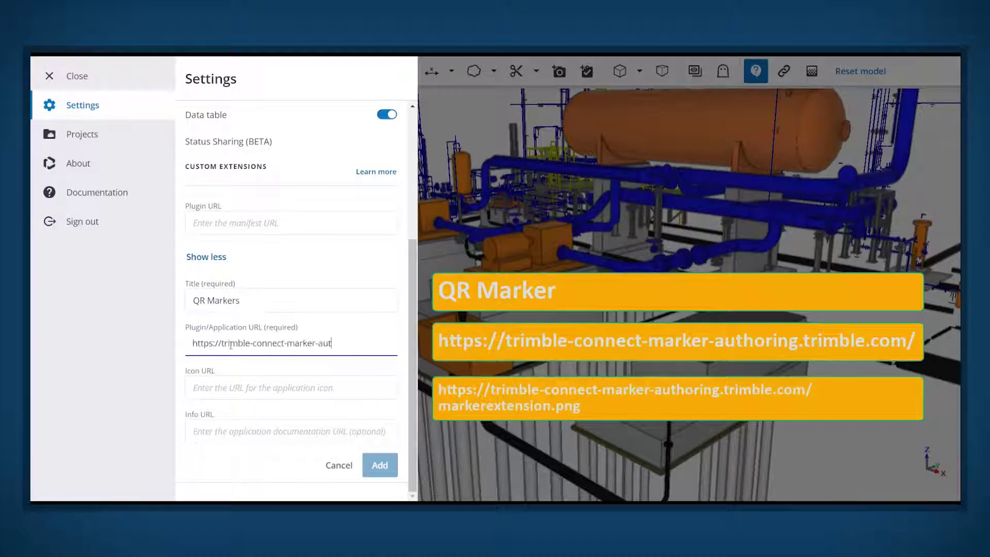
pyautogui.click(228, 387)
pyautogui.write('https://trimble-connect-marker-authoring.trimble.com/markerextension.png')
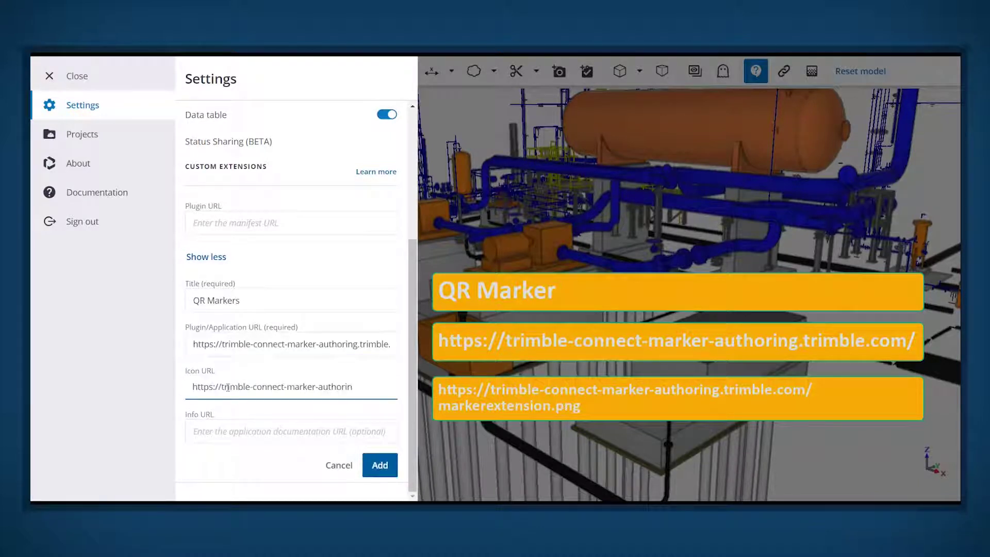
pyautogui.click(380, 465)
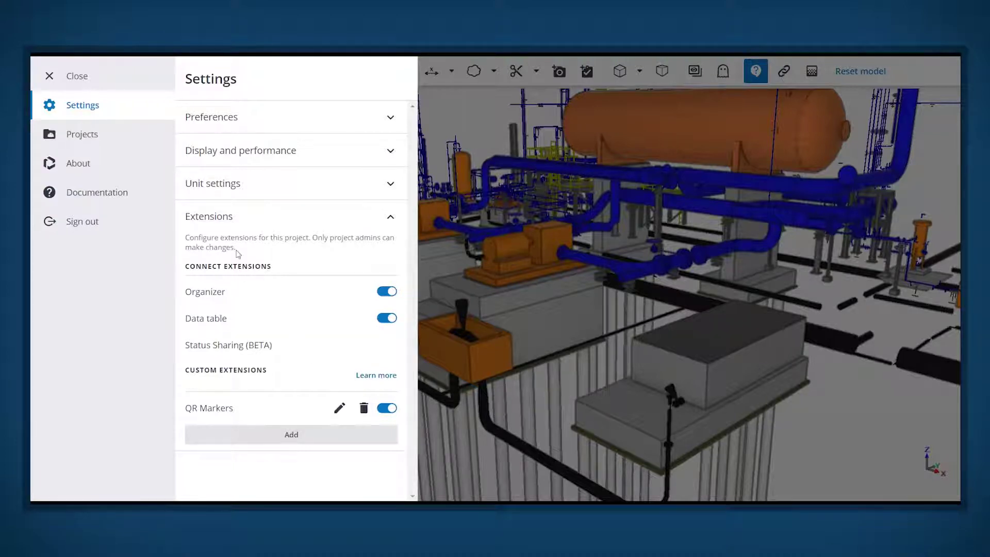
# Close settings, open the QR Markers panel, and fly through Marker-2 to Marker-5.
pyautogui.click(52, 78)
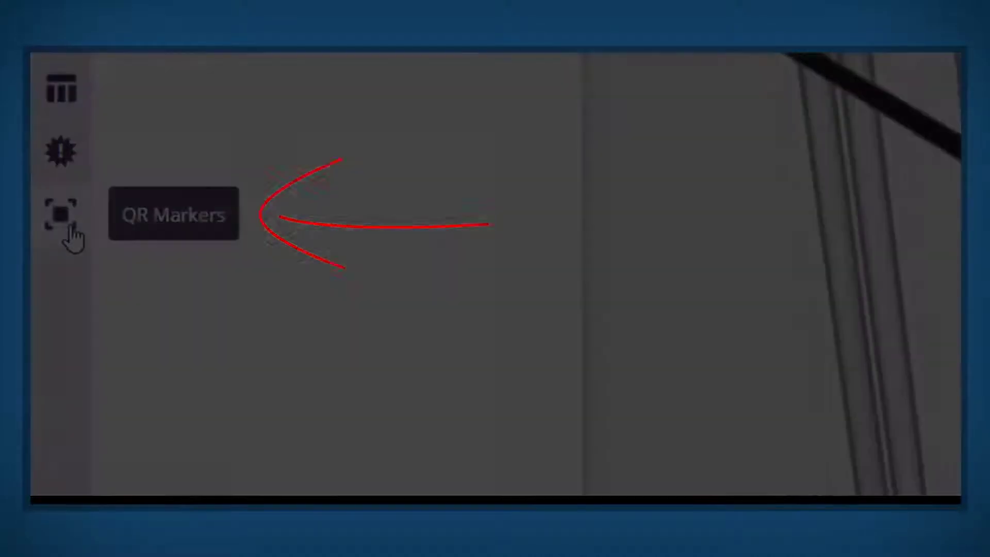
pyautogui.click(70, 228)
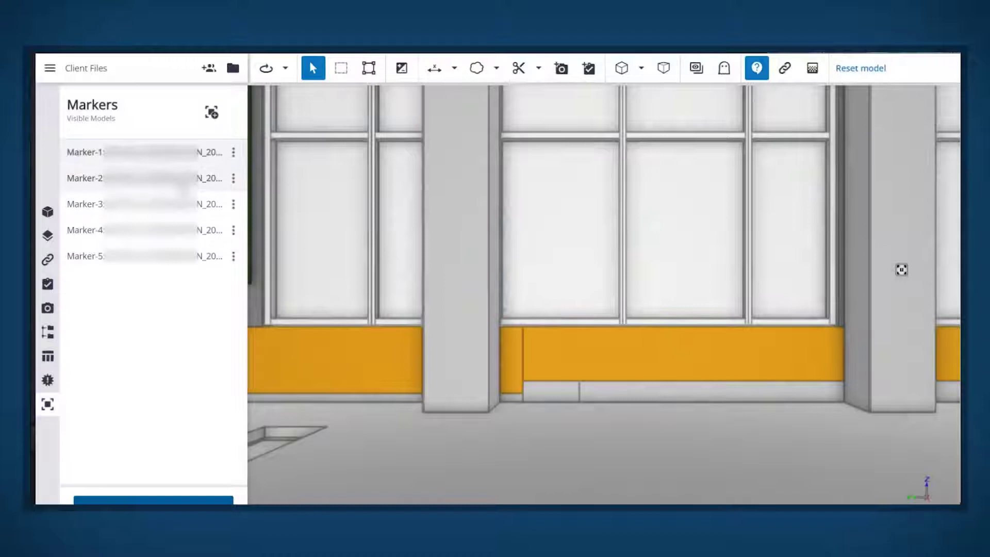
pyautogui.click(85, 178)
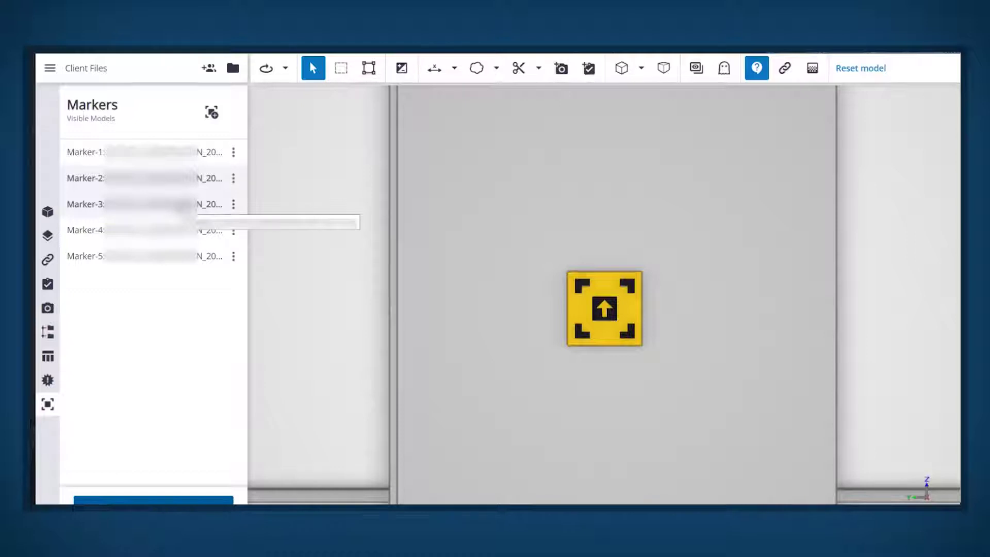
pyautogui.click(149, 205)
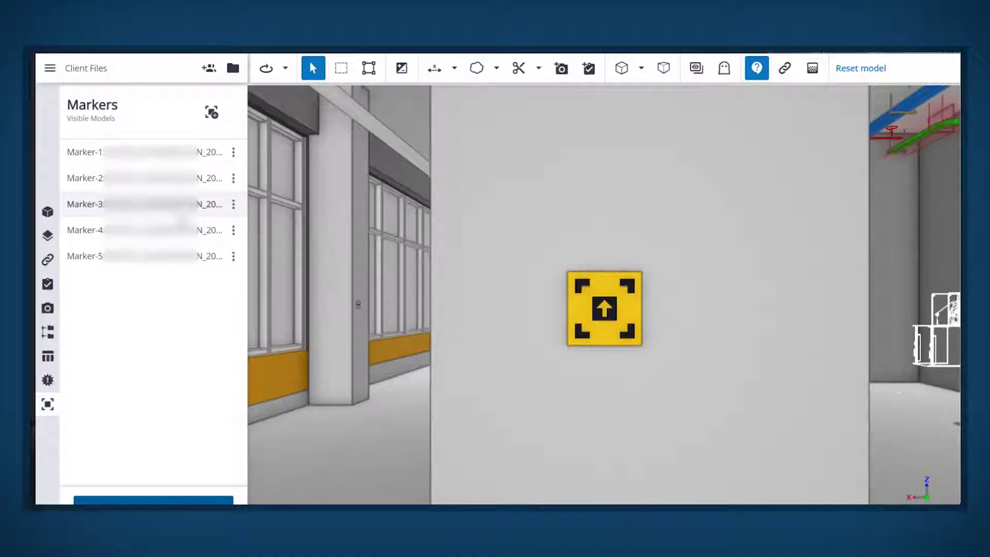
pyautogui.click(85, 230)
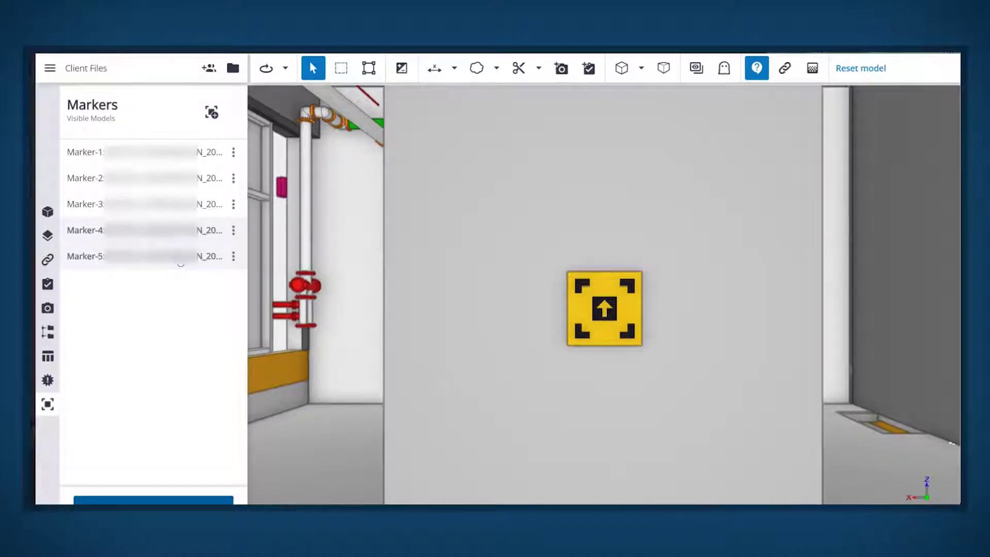
pyautogui.click(181, 263)
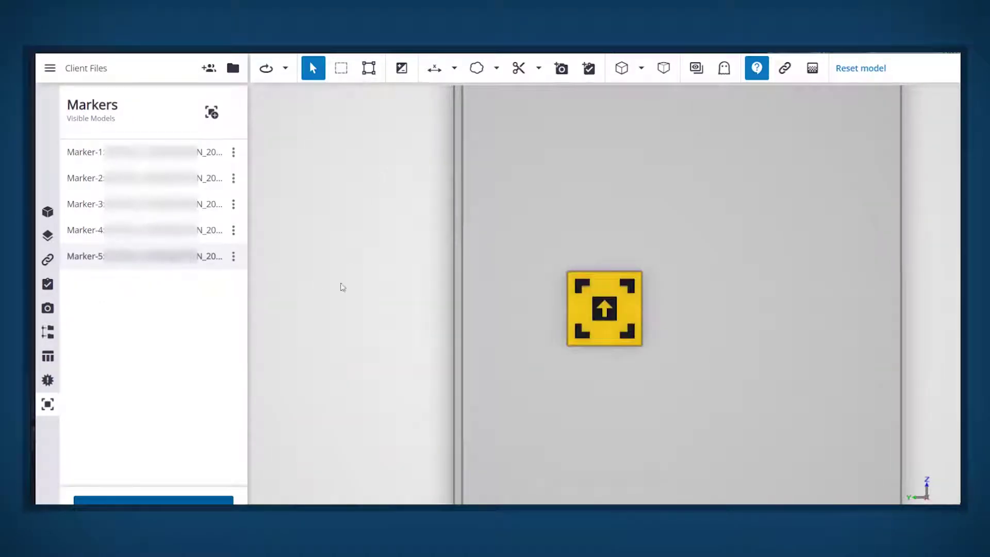
# Zoom out from the column and pan to see the whole building from below.
pyautogui.scroll(-5, 449, 290)
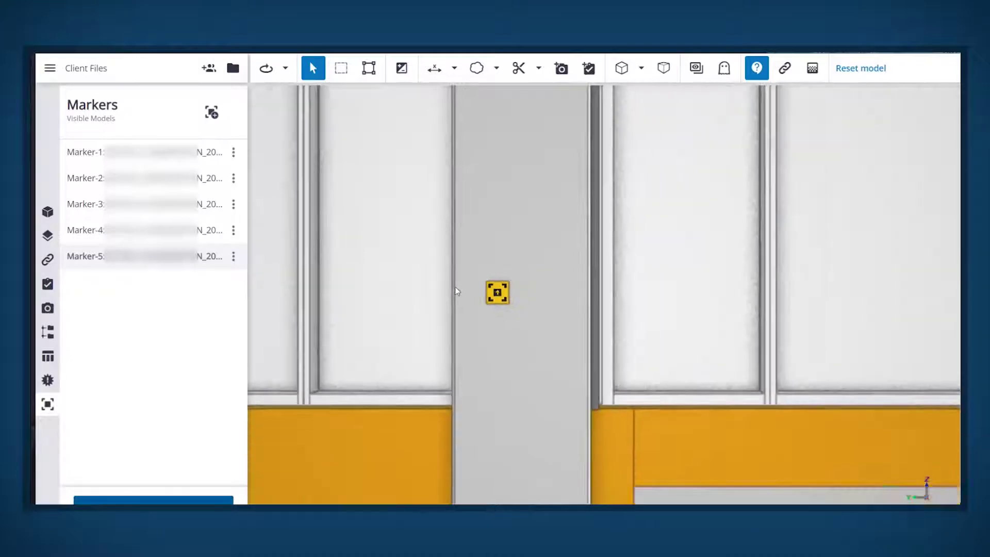
pyautogui.scroll(-5, 455, 291)
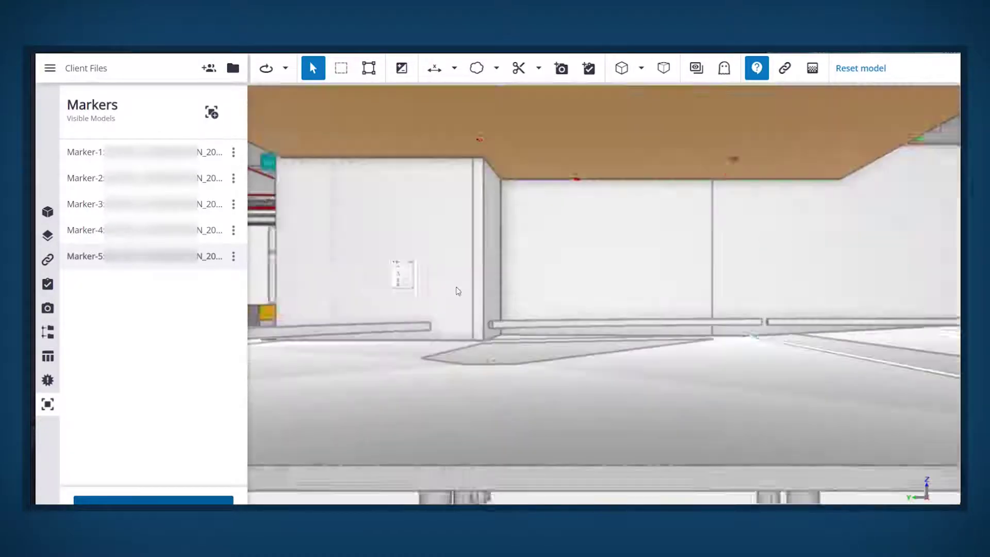
pyautogui.scroll(-5, 459, 291)
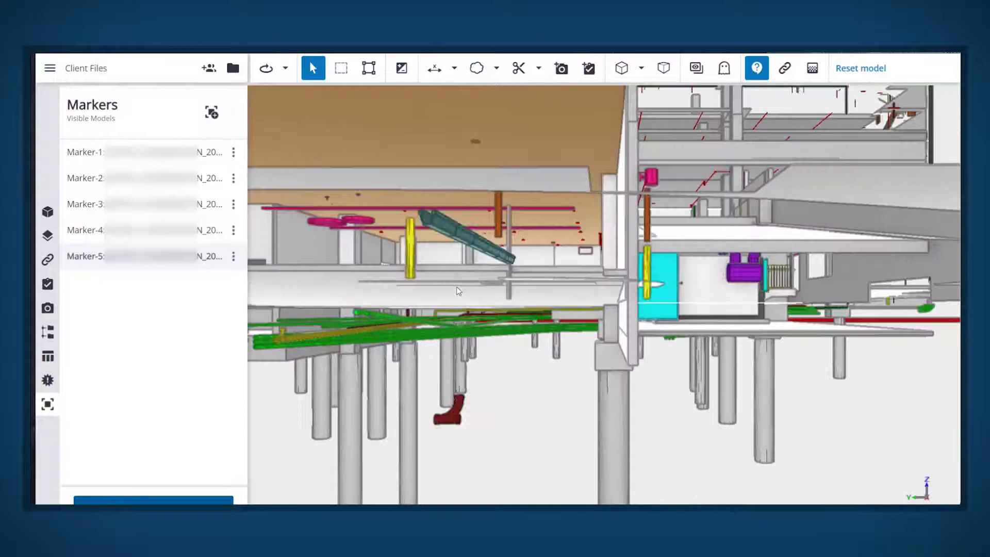
pyautogui.scroll(-5, 458, 291)
pyautogui.scroll(3, 455, 290)
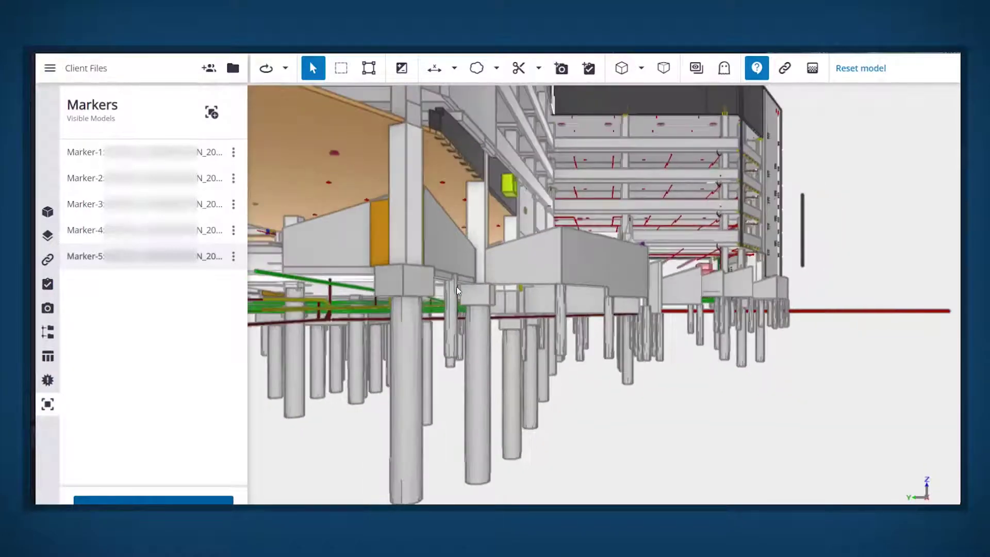
pyautogui.scroll(-5, 456, 290)
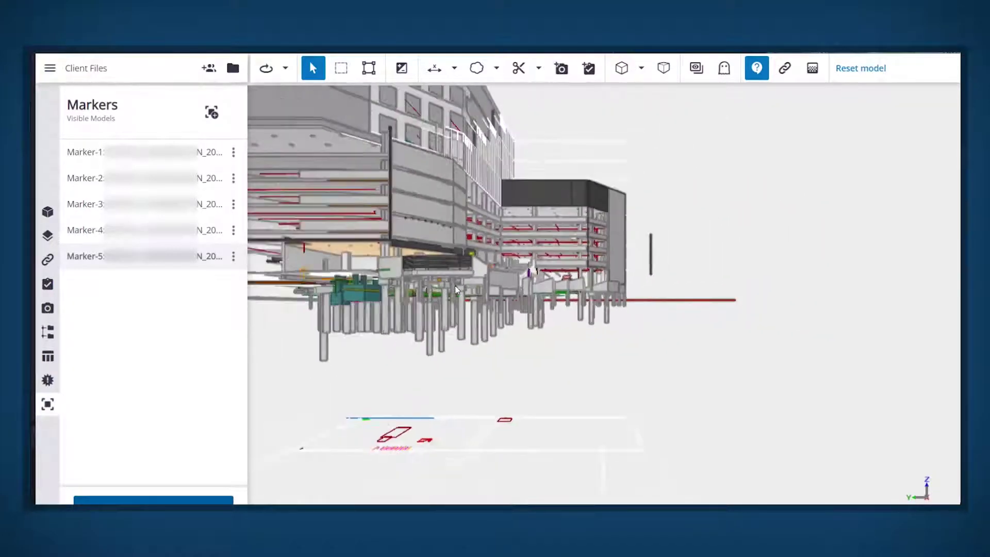
pyautogui.scroll(-4, 455, 290)
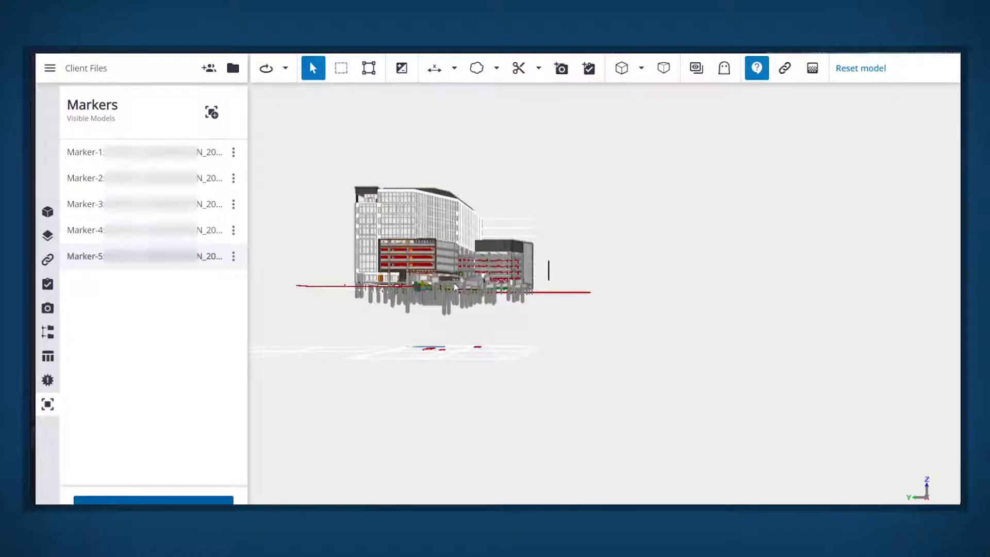
pyautogui.moveTo(467, 306); pyautogui.dragTo(518, 380, button='middle')
pyautogui.scroll(5, 526, 349)
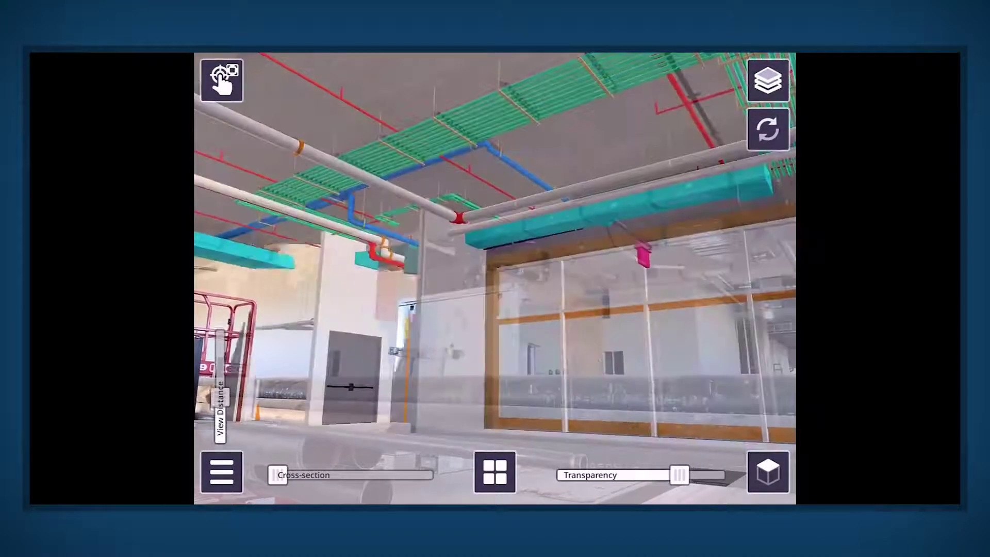
# Raise the View Distance slider so farther model walls and doors render.
pyautogui.moveTo(220, 397); pyautogui.dragTo(220, 336)
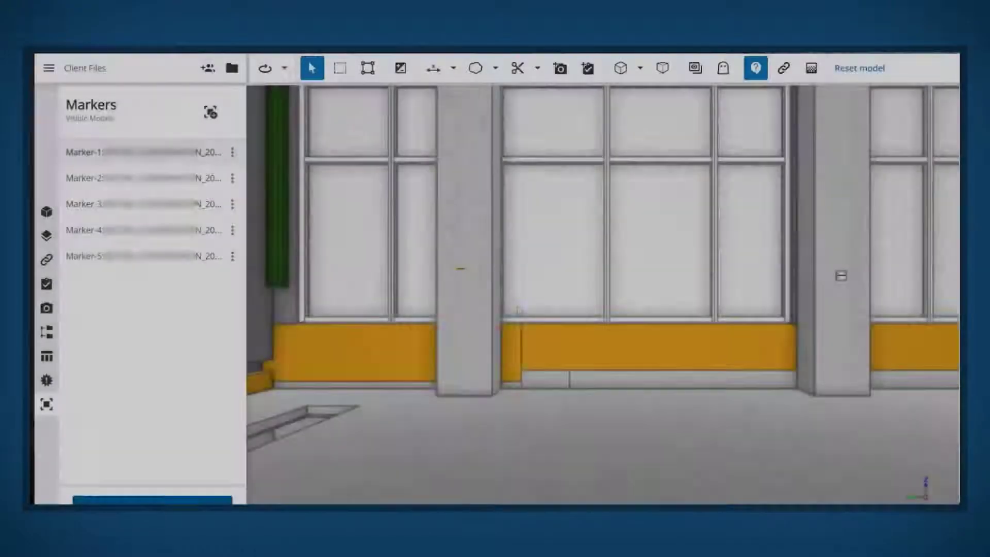
# Zoom in and fly the view to Marker-2, Marker-3, Marker-4 and Marker-5 in turn.
pyautogui.scroll(2, 516, 308)
pyautogui.scroll(1, 516, 308)
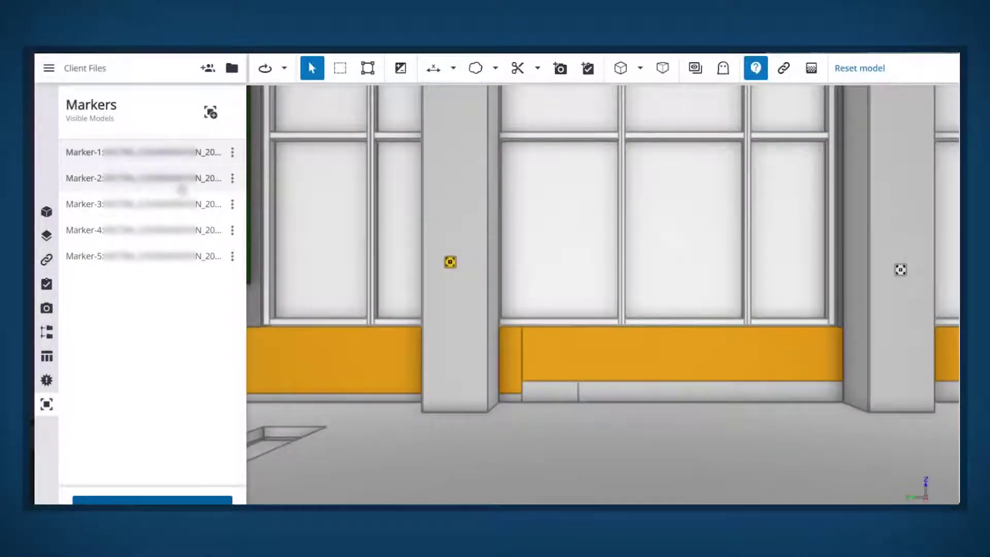
pyautogui.click(182, 190)
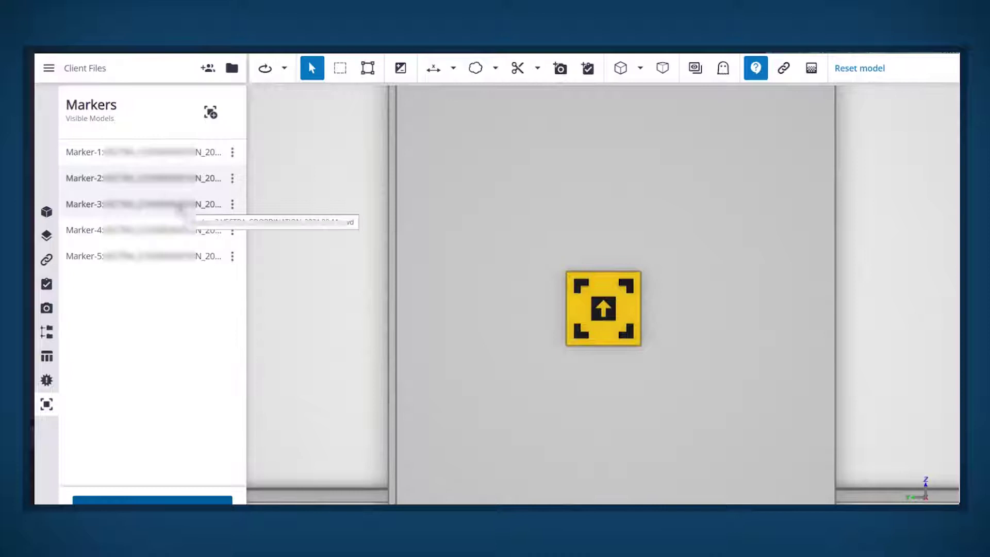
pyautogui.click(180, 206)
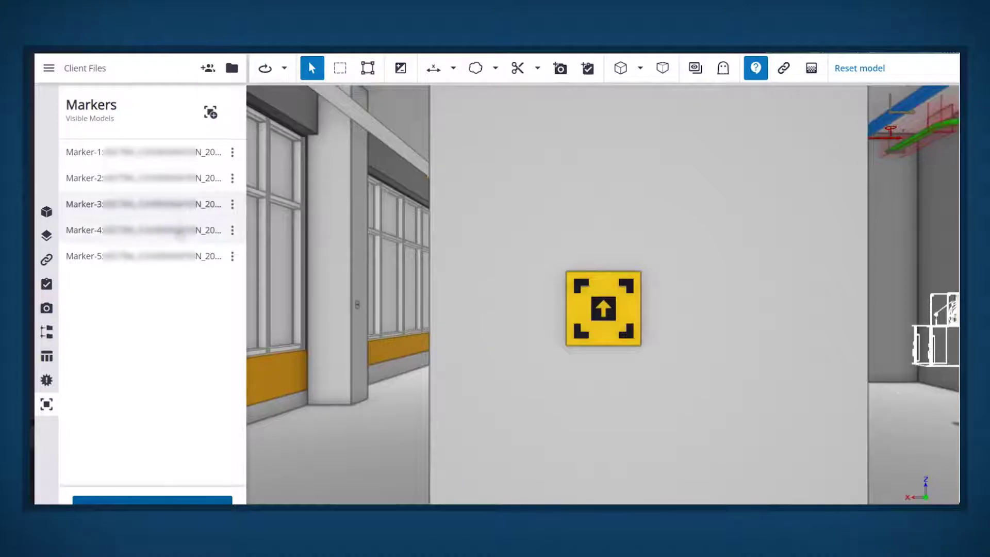
pyautogui.click(180, 234)
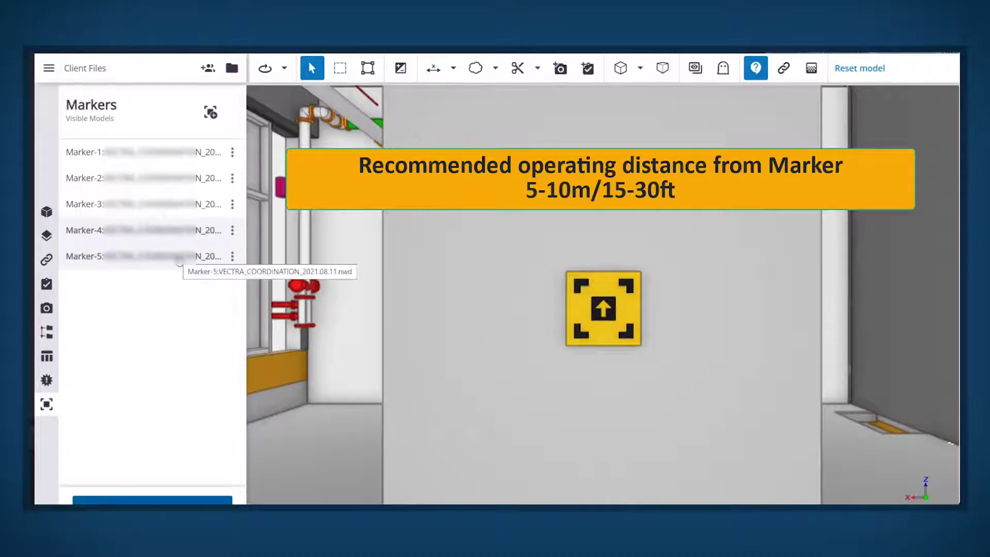
pyautogui.click(179, 256)
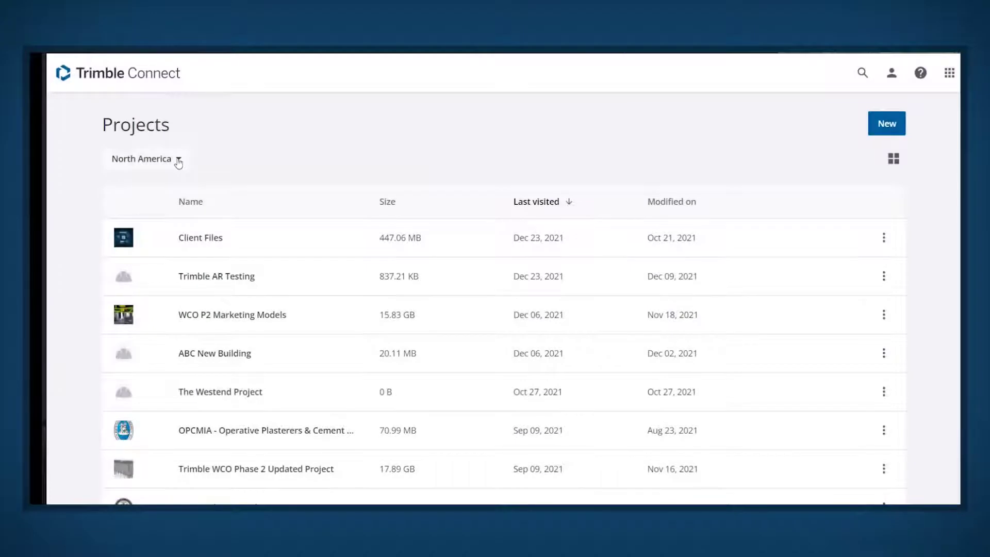
# Keep the North America region and open the .nwd model from Client Files > Vectra.
pyautogui.click(179, 161)
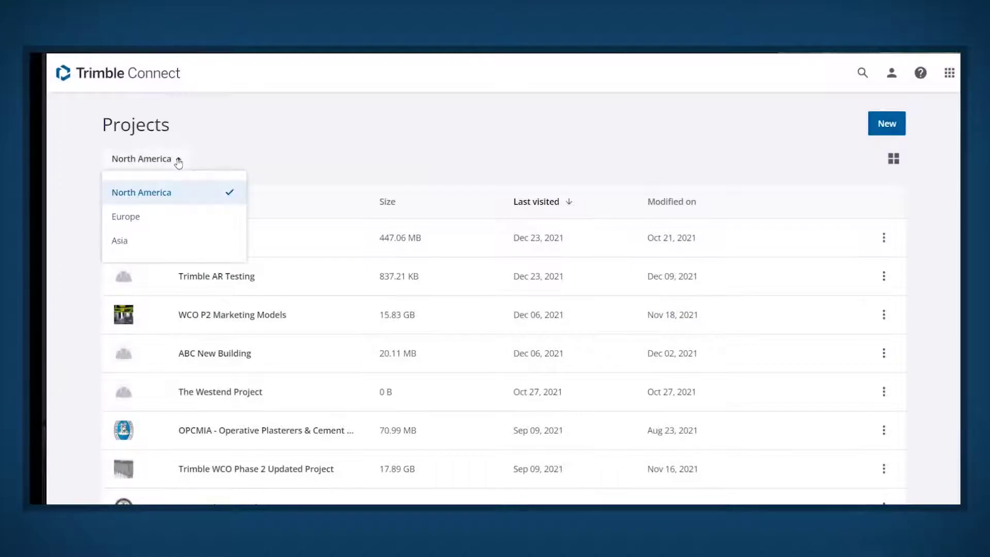
pyautogui.click(178, 194)
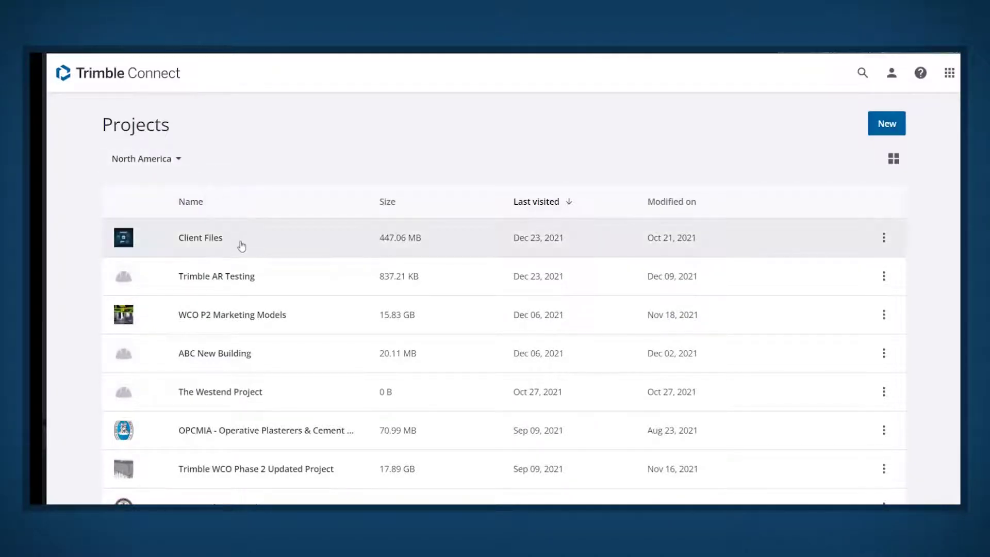
pyautogui.click(223, 245)
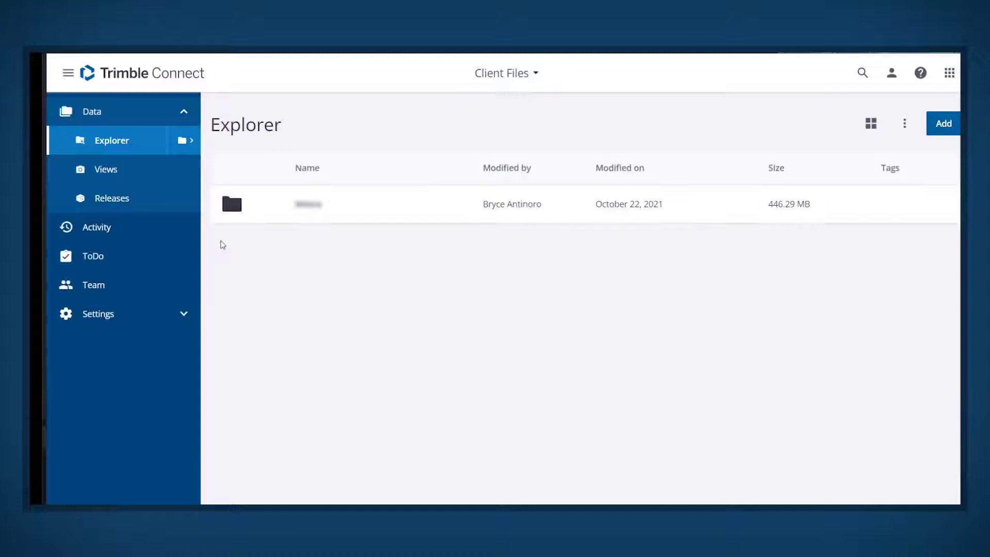
pyautogui.click(320, 209)
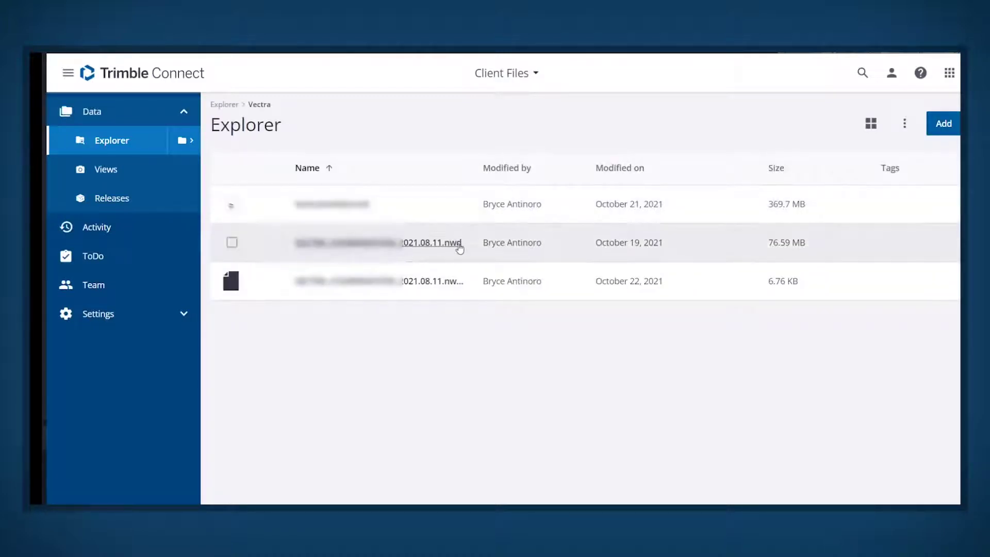
pyautogui.click(460, 246)
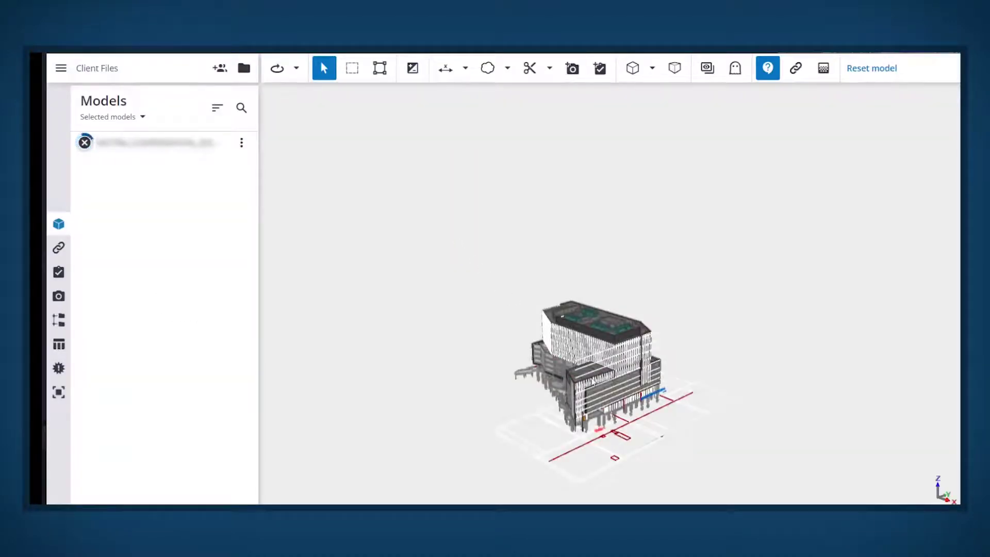
# Zoom and tilt the Vectra building model, then show its five-marker list.
pyautogui.scroll(5, 593, 379)
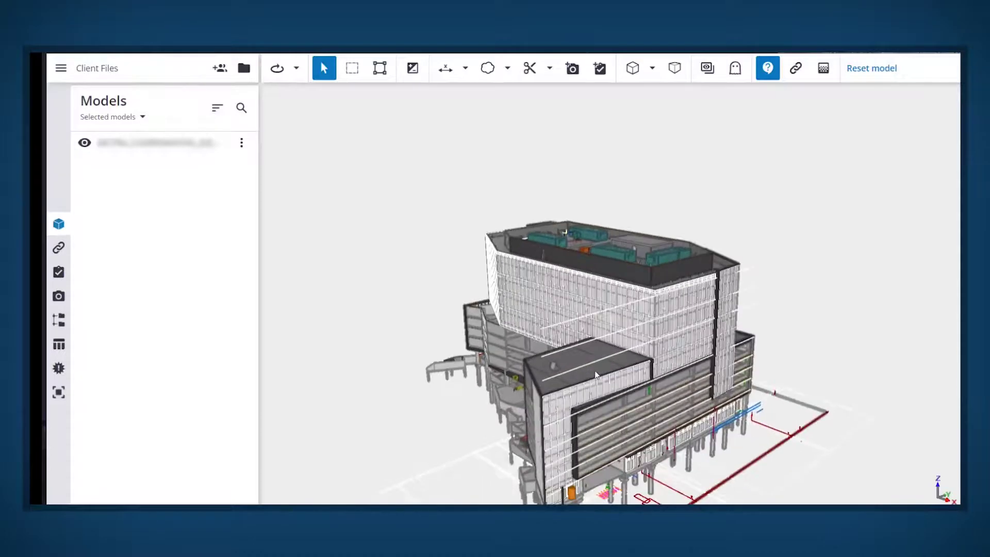
pyautogui.moveTo(595, 374); pyautogui.dragTo(617, 271)
pyautogui.scroll(1, 617, 271)
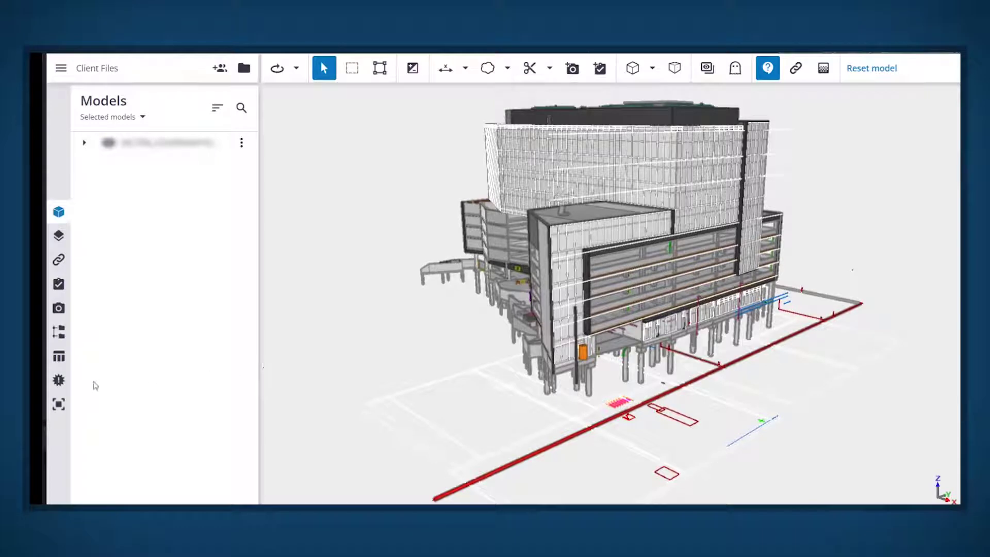
pyautogui.click(59, 404)
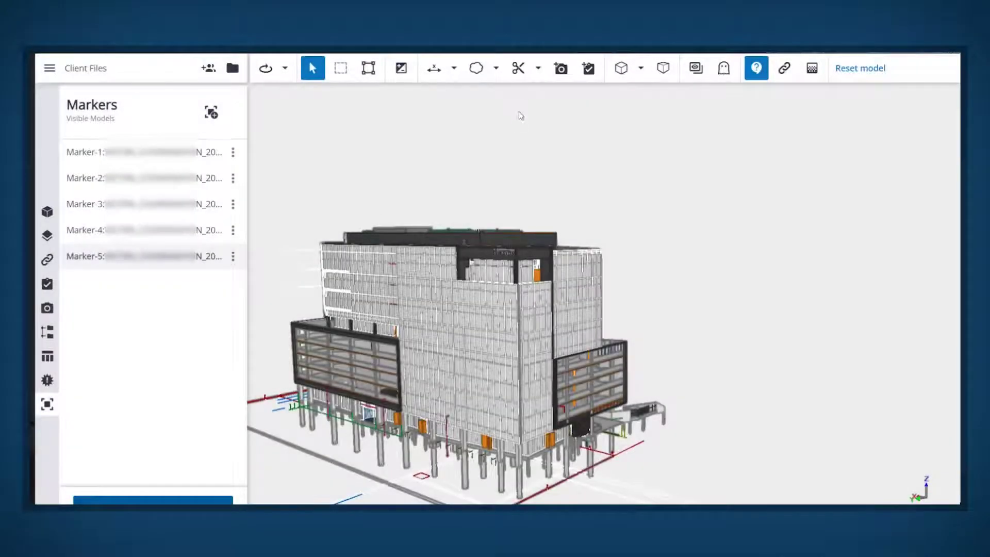
# Add a vertical section cut on the building face and push it inward.
pyautogui.click(537, 70)
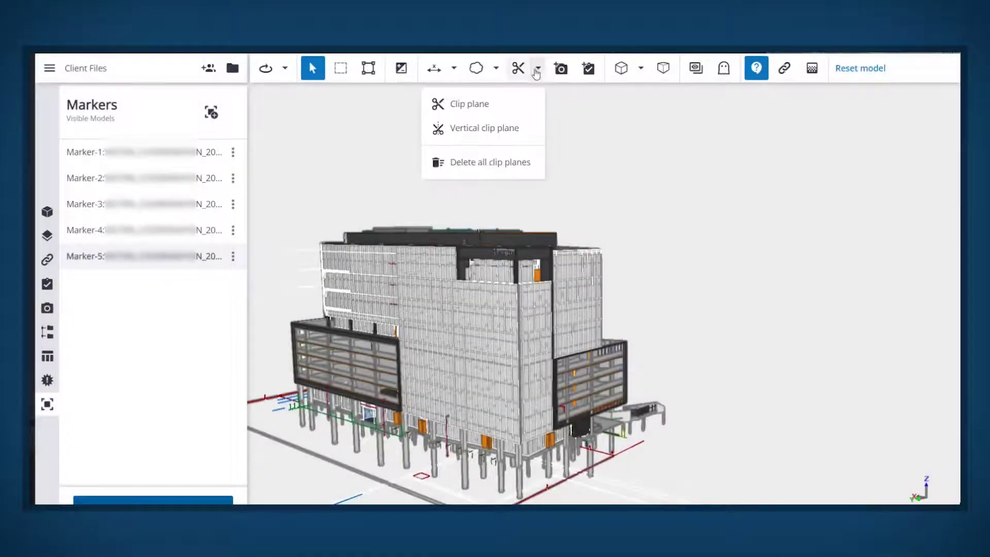
pyautogui.click(505, 129)
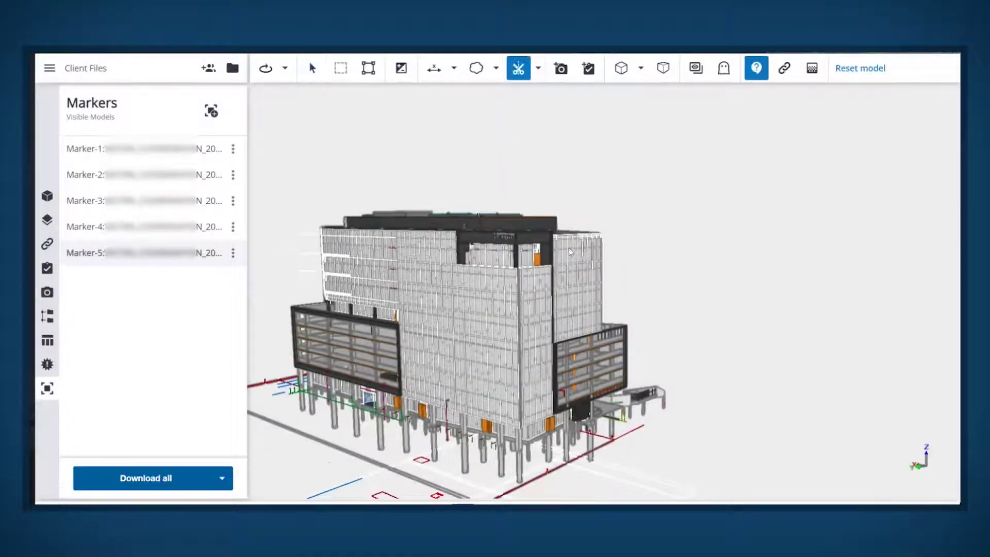
pyautogui.click(566, 327)
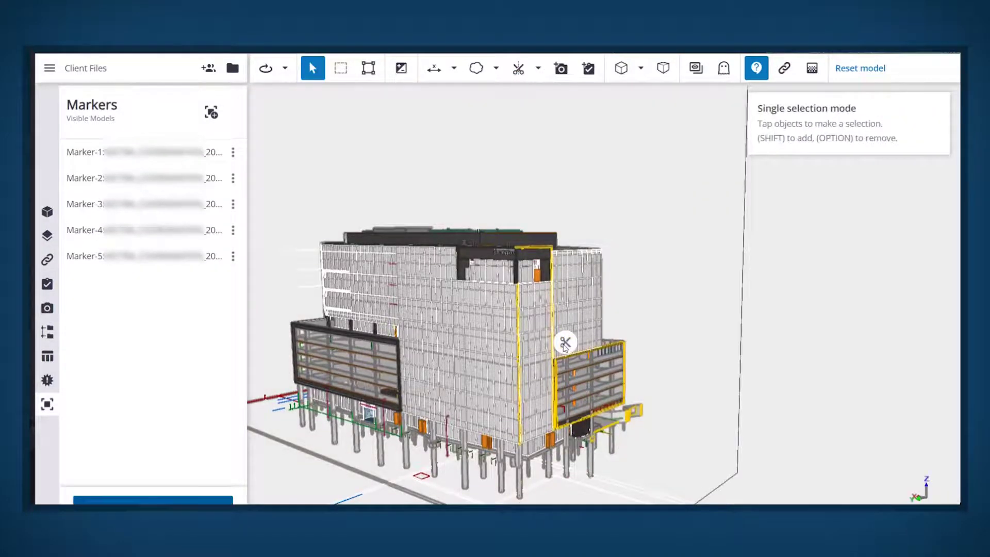
pyautogui.moveTo(564, 346); pyautogui.dragTo(498, 328)
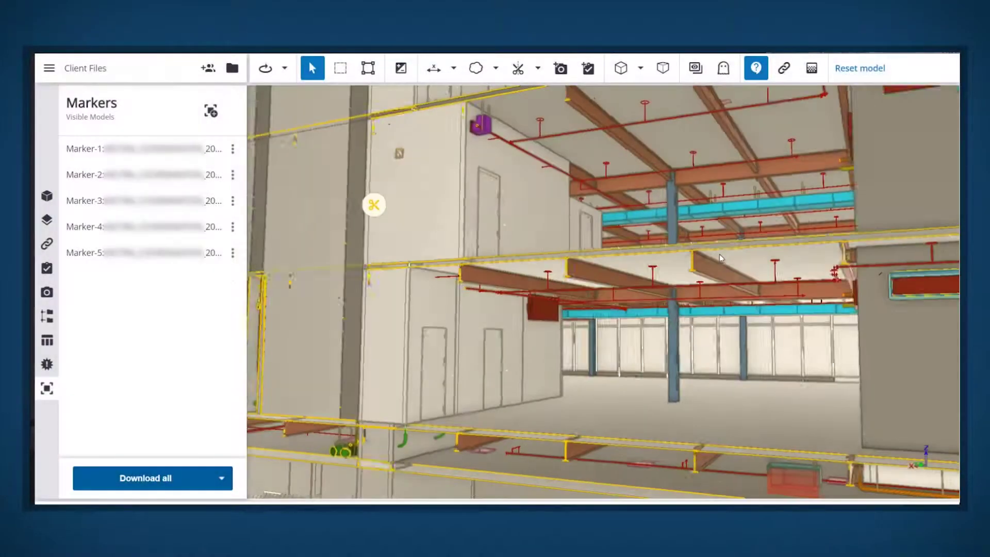
# Move in on the exposed blue column and show the Markers list.
pyautogui.moveTo(720, 257); pyautogui.dragTo(666, 355)
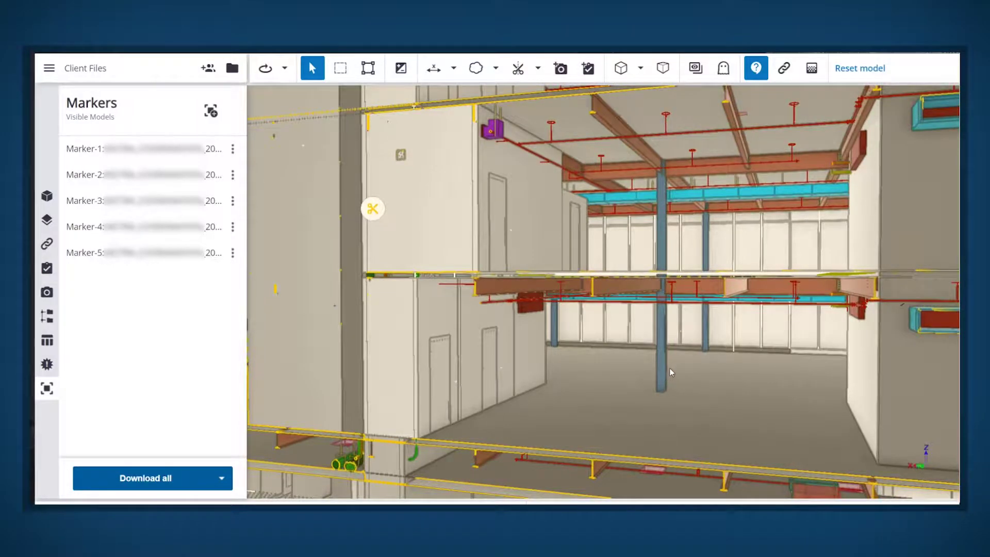
pyautogui.scroll(10, 669, 367)
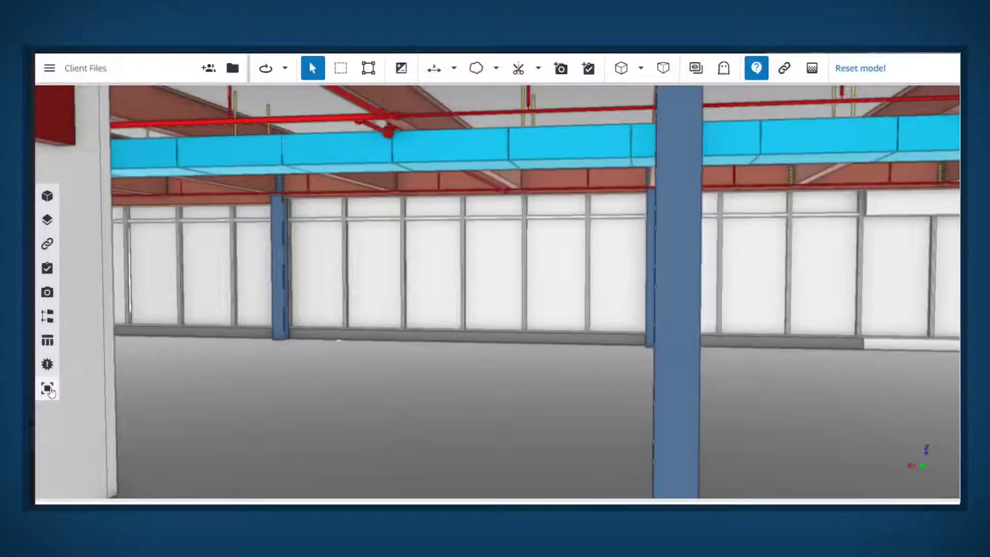
pyautogui.click(47, 389)
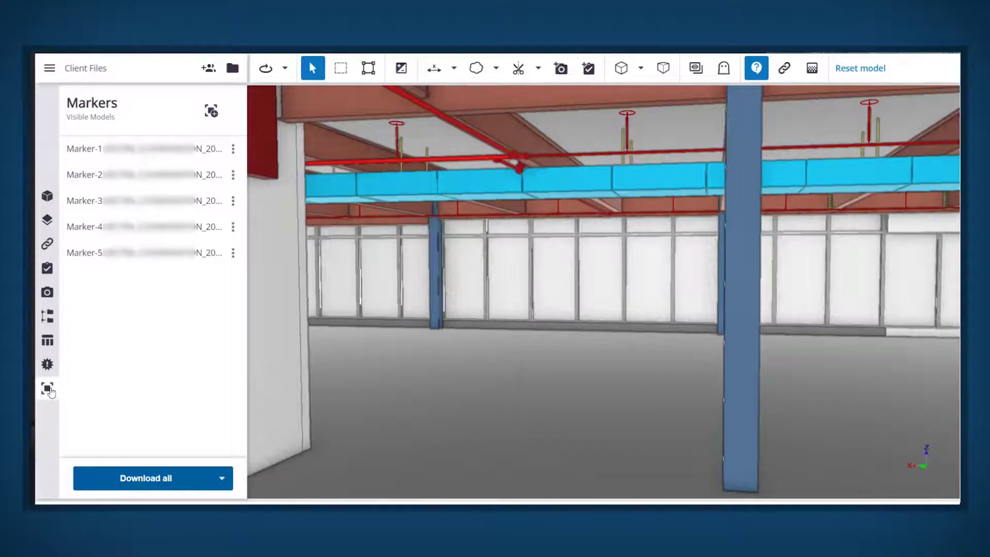
# Place a new QR marker on the blue column's face and confirm its placement.
pyautogui.click(210, 112)
pyautogui.scroll(5, 738, 339)
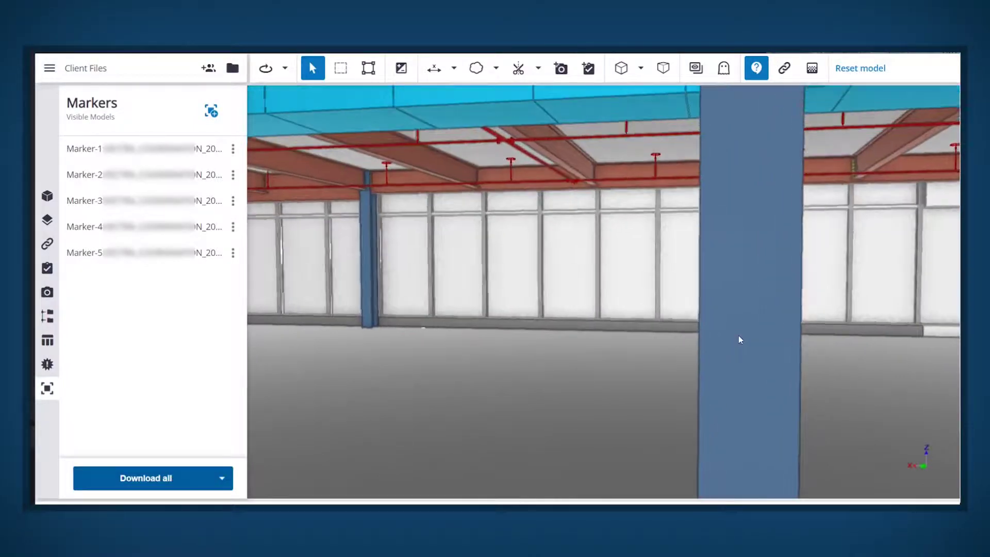
pyautogui.click(735, 285)
pyautogui.scroll(-10, 731, 298)
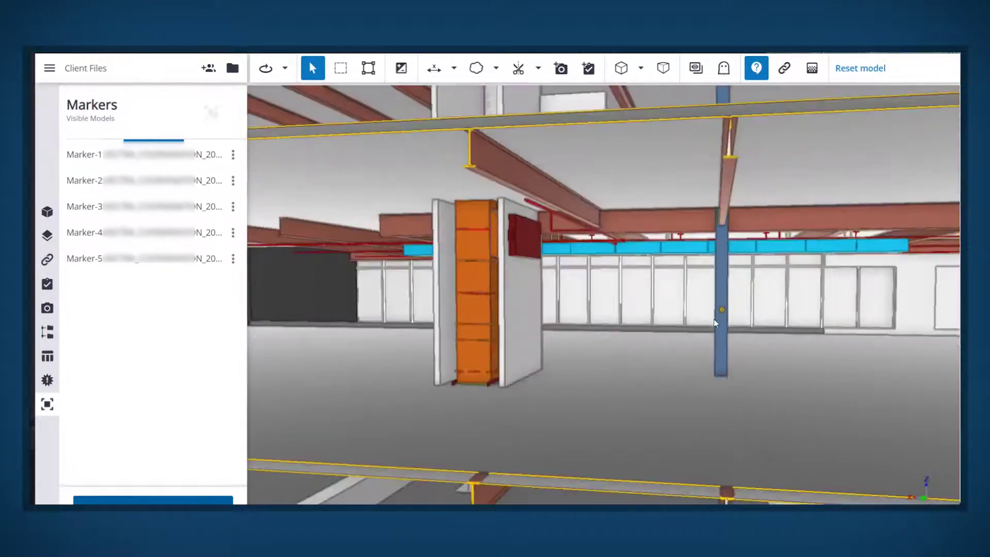
pyautogui.click(720, 311)
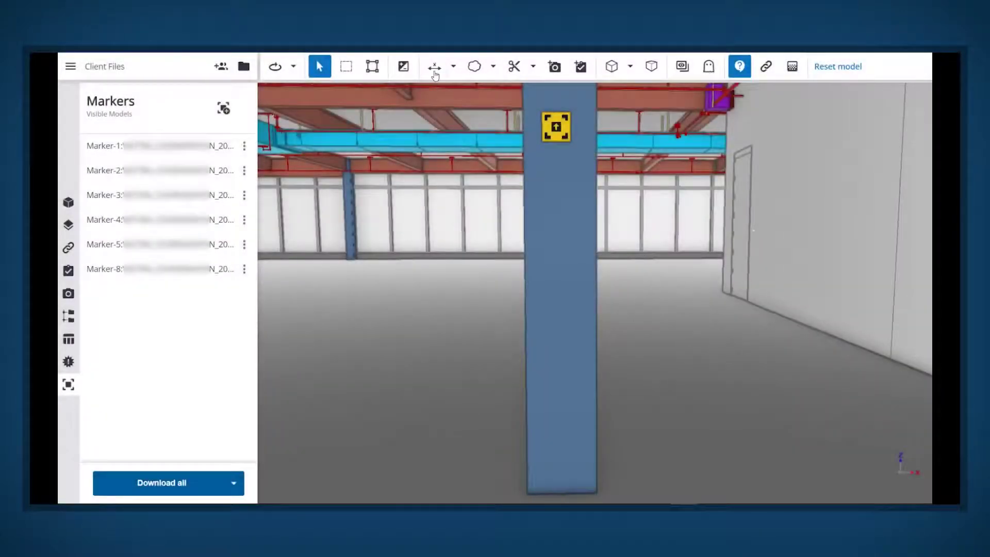
# Measure from the marker to the column's left edge, giving 3" 1/4.
pyautogui.click(434, 73)
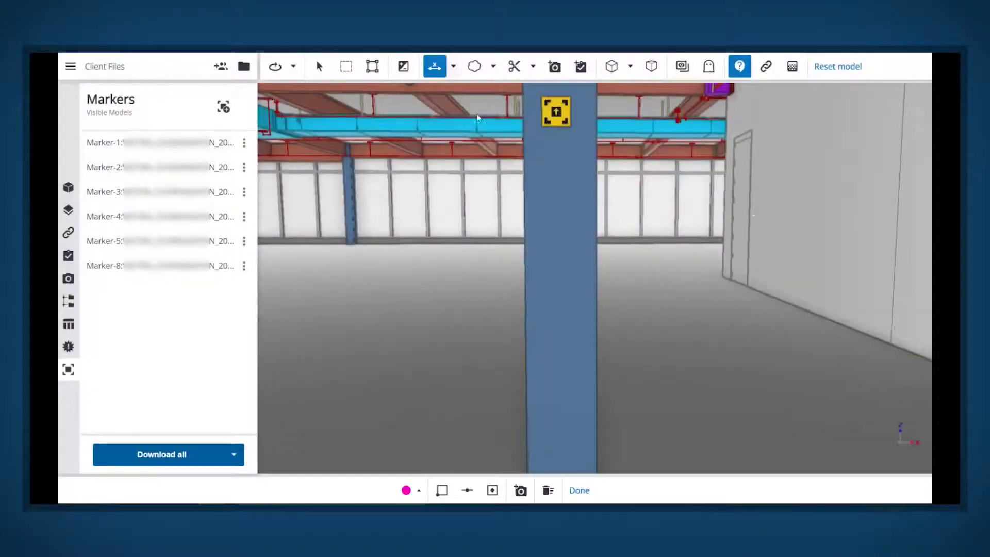
pyautogui.click(543, 127)
pyautogui.click(524, 125)
pyautogui.press('Escape')
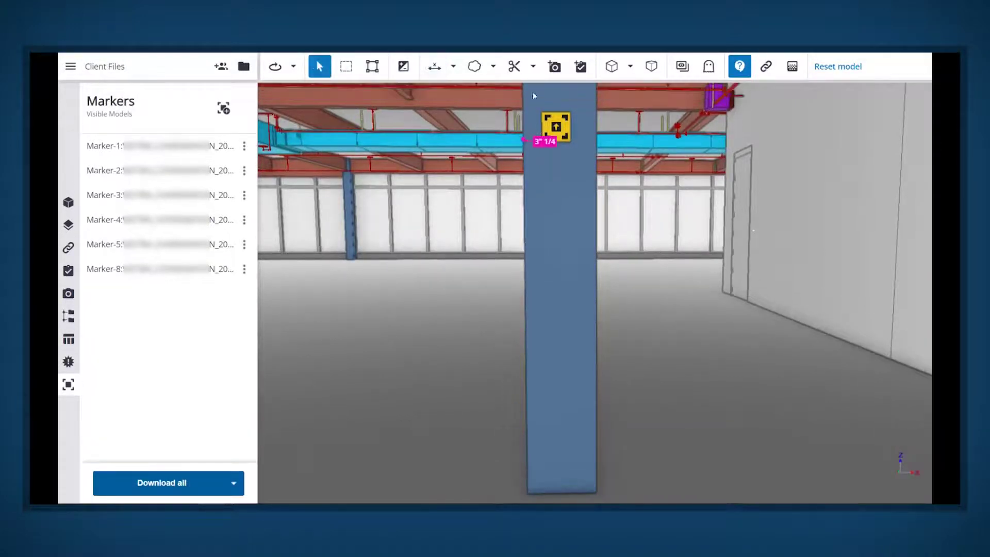
# Measure from the marker down to the column's base, giving a 5' vertical dimension.
pyautogui.click(434, 66)
pyautogui.scroll(3, 549, 134)
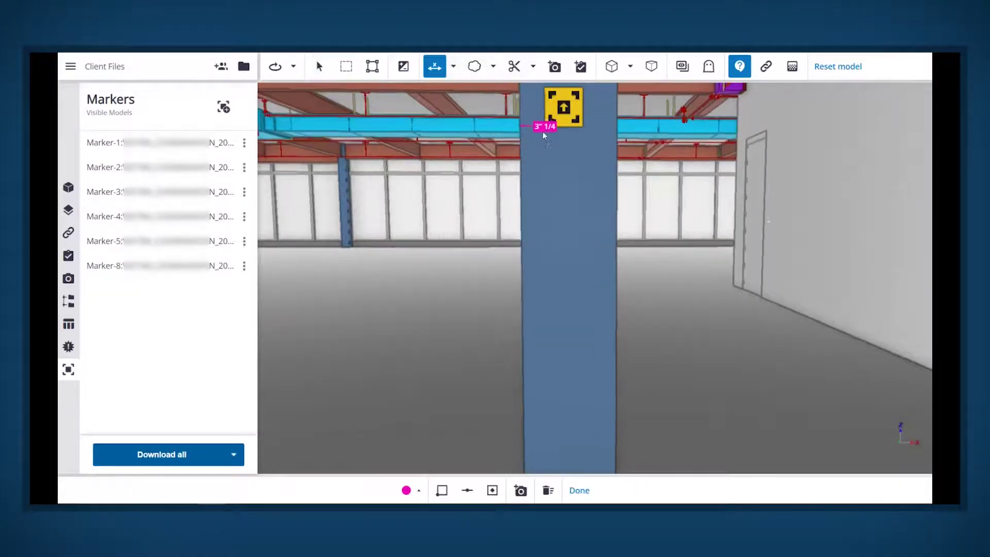
pyautogui.scroll(3, 548, 134)
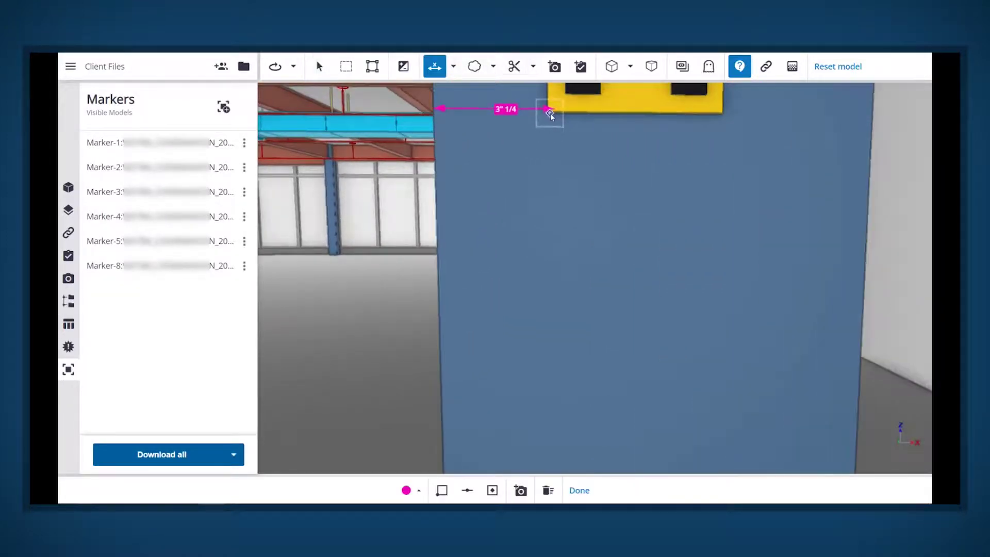
pyautogui.scroll(-6, 551, 128)
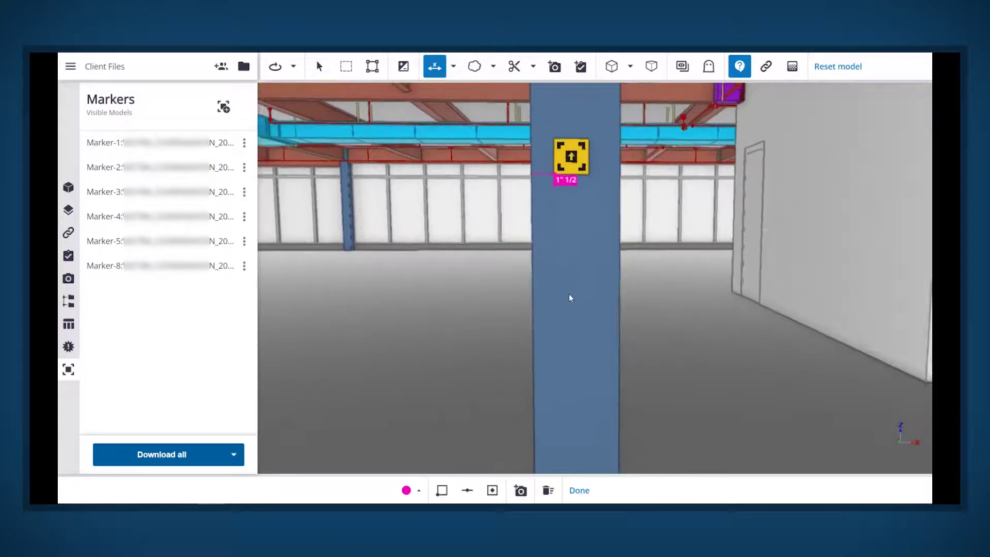
pyautogui.moveTo(572, 393); pyautogui.dragTo(575, 238, button='middle')
pyautogui.click(565, 393)
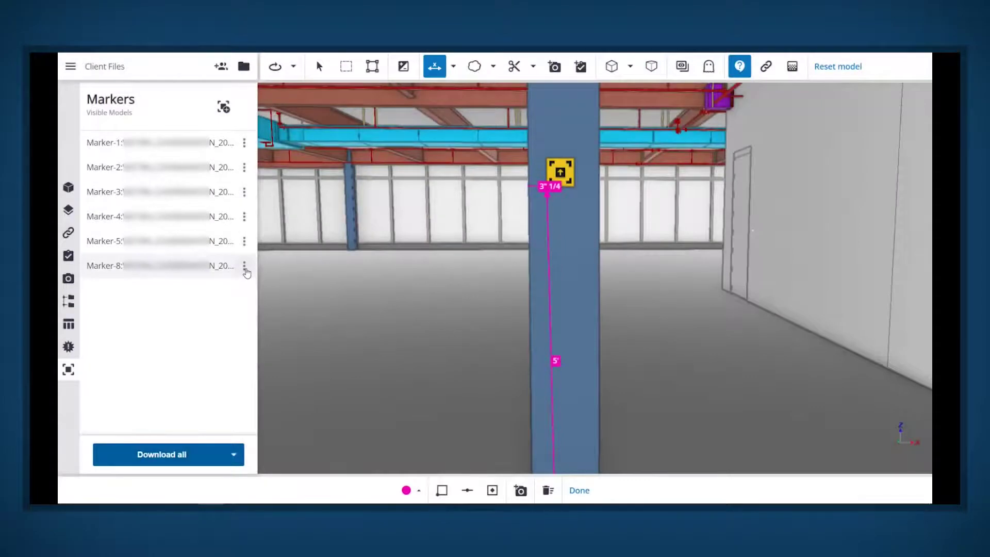
# Save Marker-8's description as 'Place Marker 8' / 'Dimension: 3 1/4" from left x 5' from the bottom'.
pyautogui.click(245, 268)
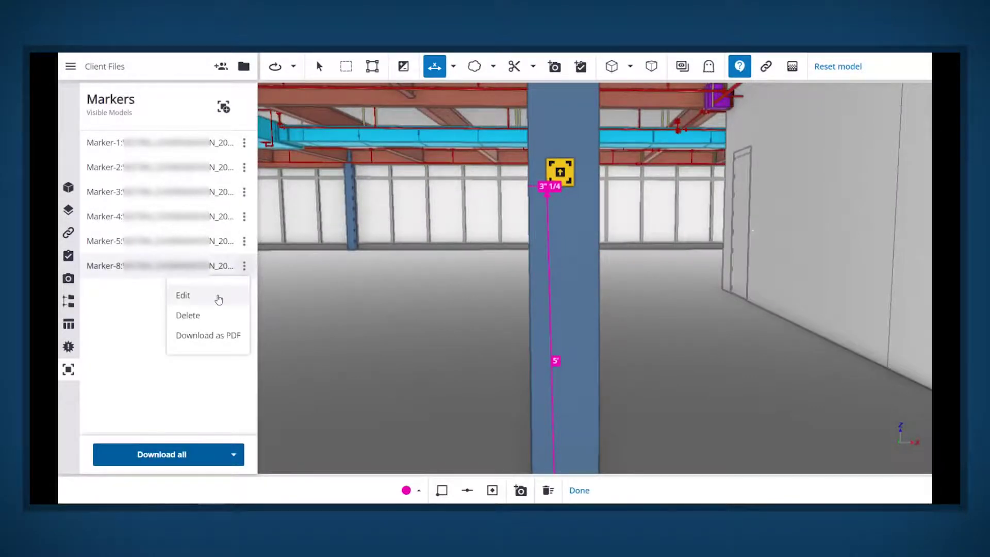
pyautogui.click(190, 293)
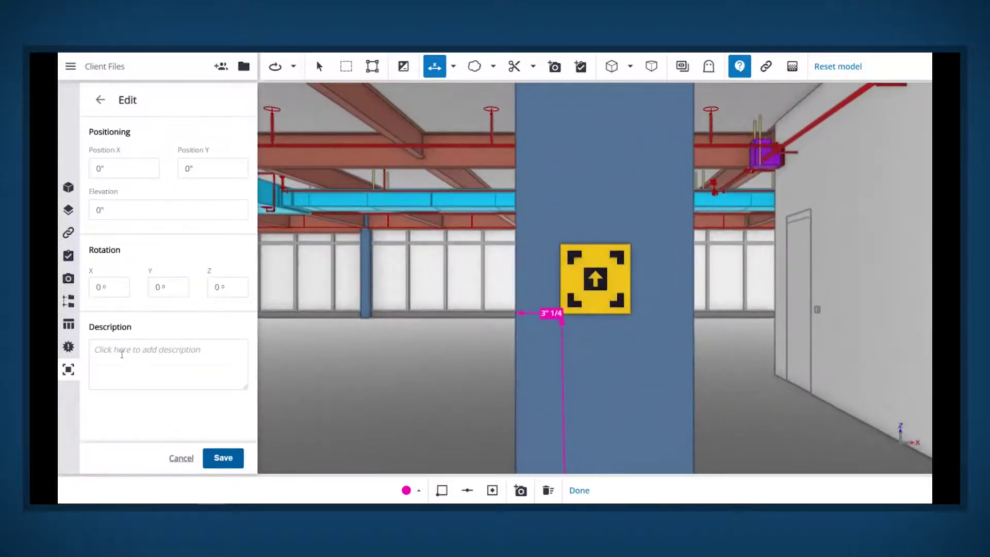
pyautogui.click(121, 354)
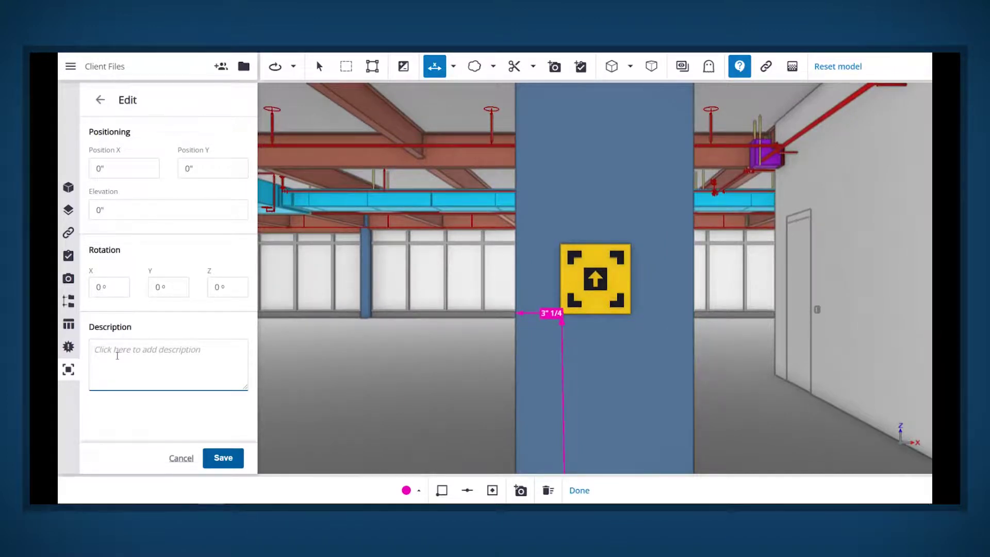
pyautogui.write('Place Marker 8')
pyautogui.press('Return')
pyautogui.press('Return')
pyautogui.write('Dimension: 3')
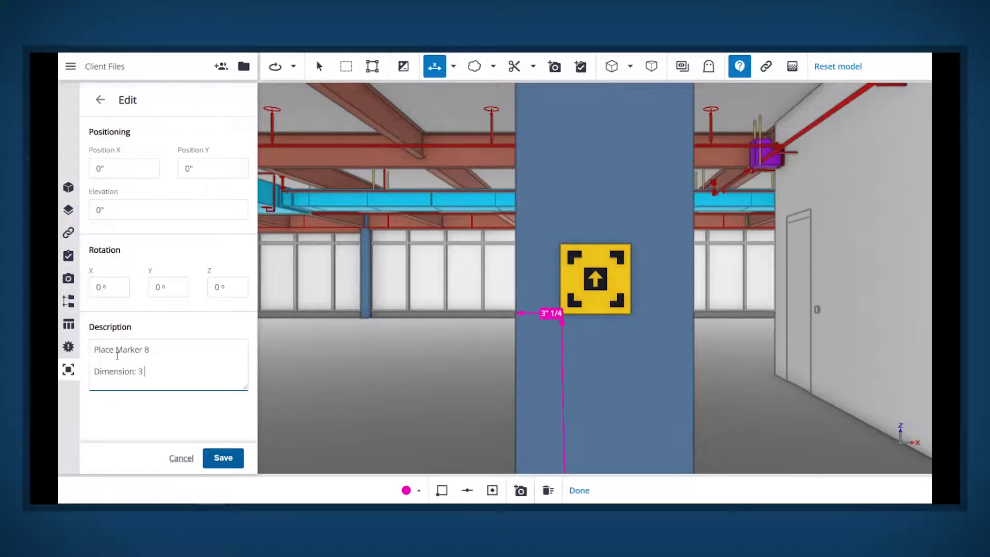
pyautogui.write(' 1/4" from left x 5\' from the bottom')
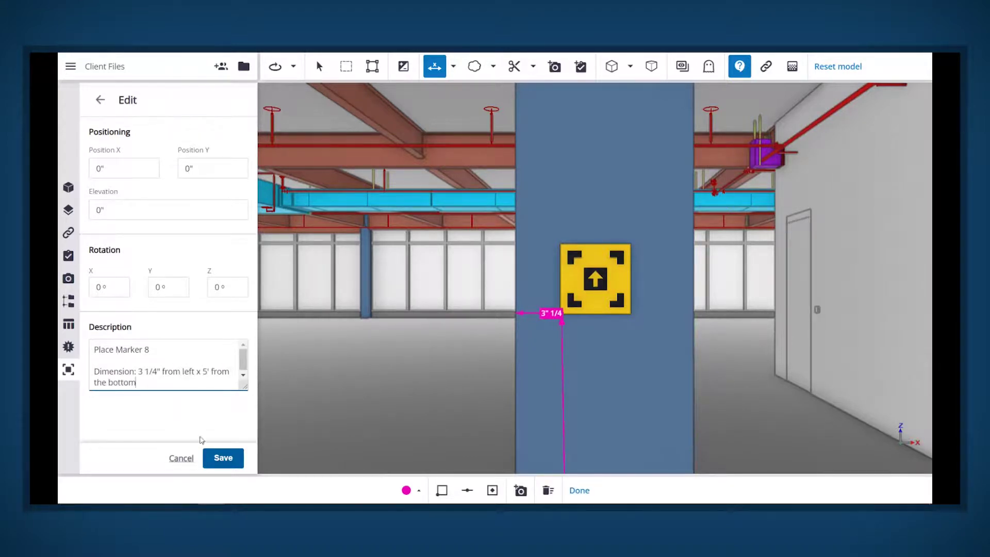
pyautogui.click(226, 460)
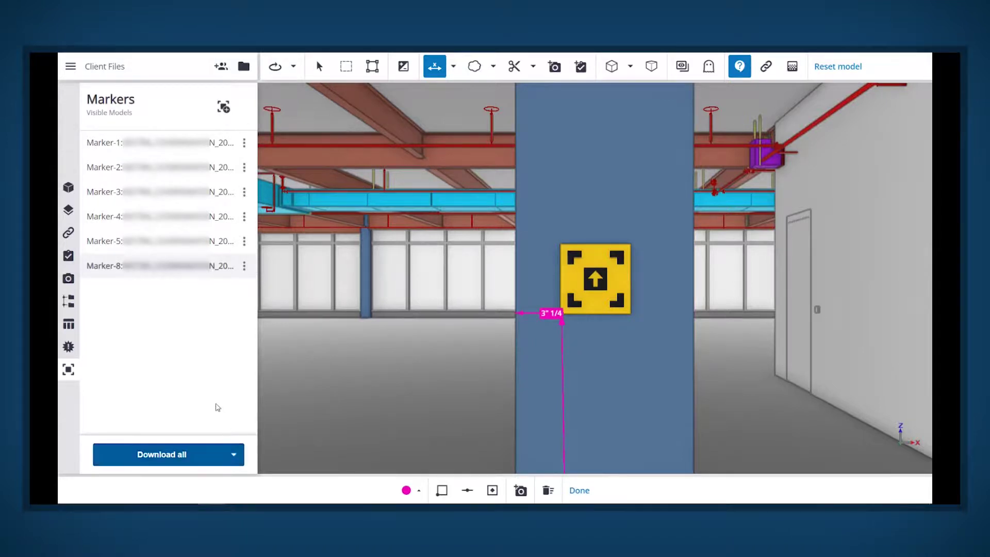
# Download Marker-8 as a PDF from its options menu.
pyautogui.click(244, 266)
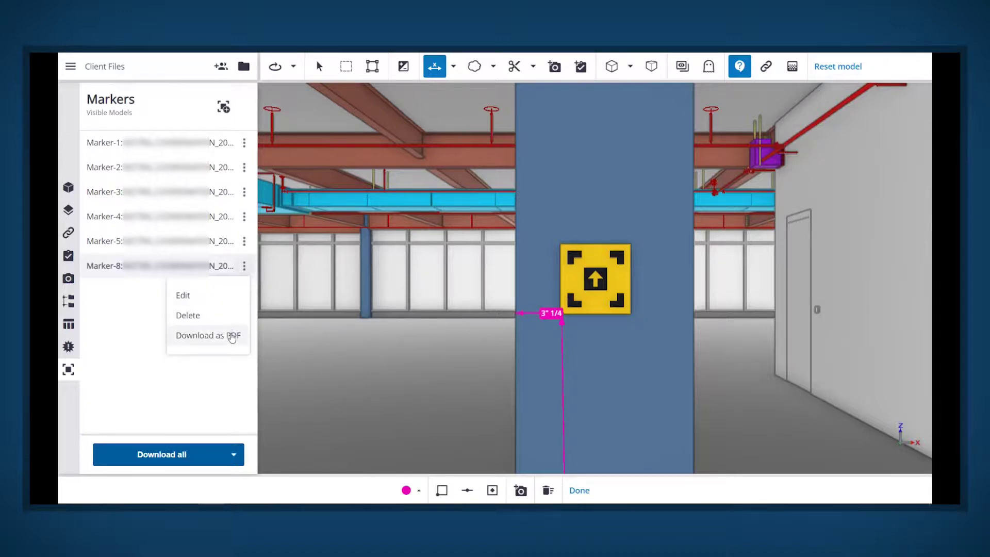
pyautogui.click(233, 336)
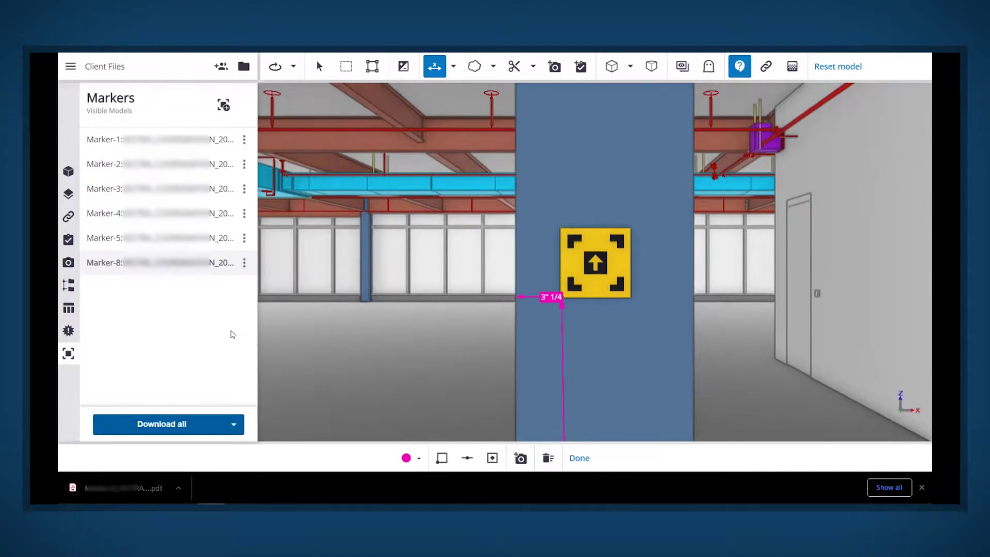
# Open the downloaded Marker-8 PDF and scroll down to its dimension description.
pyautogui.click(151, 490)
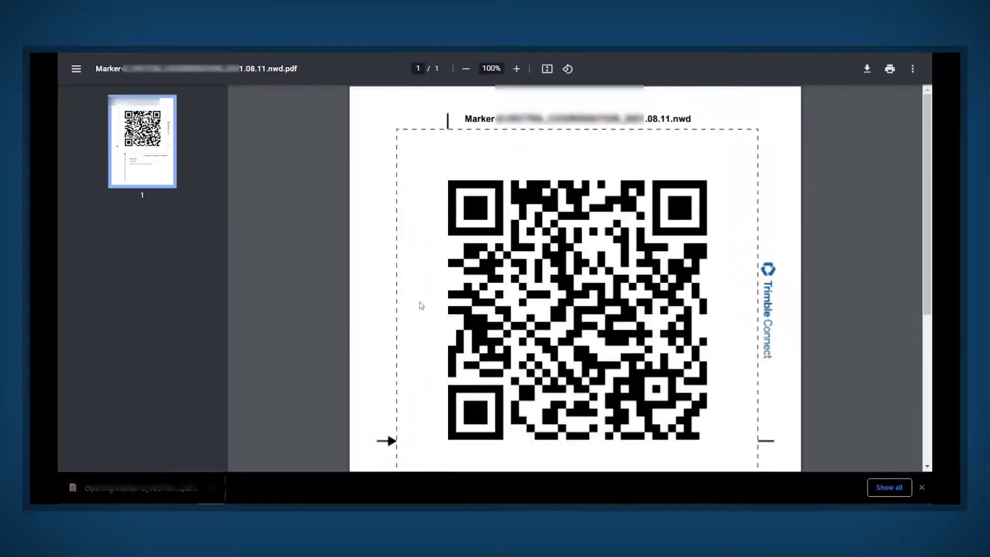
pyautogui.scroll(-3, 559, 287)
pyautogui.scroll(-1, 559, 287)
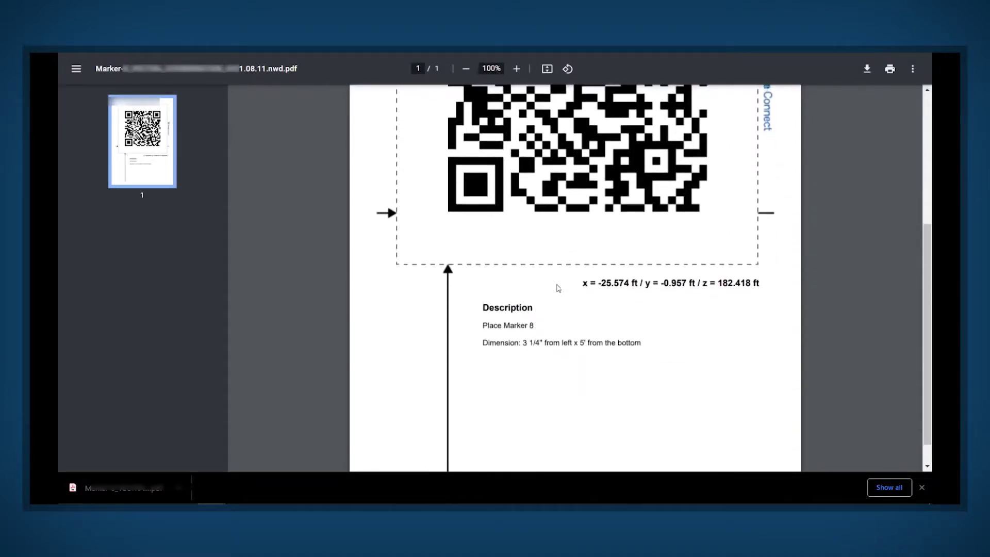